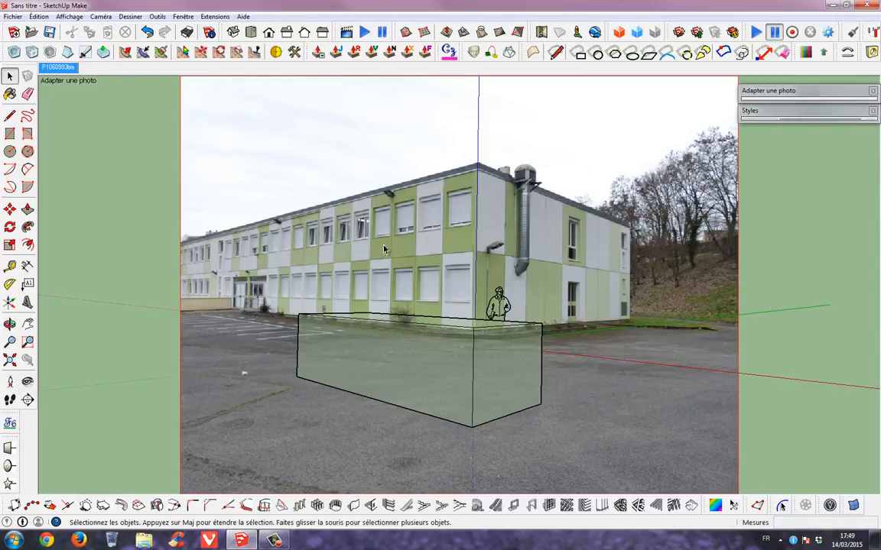
- Delete the box standing in the parking area in front of the building, keeping the matched photo
click(406, 361)
triple_click(405, 360)
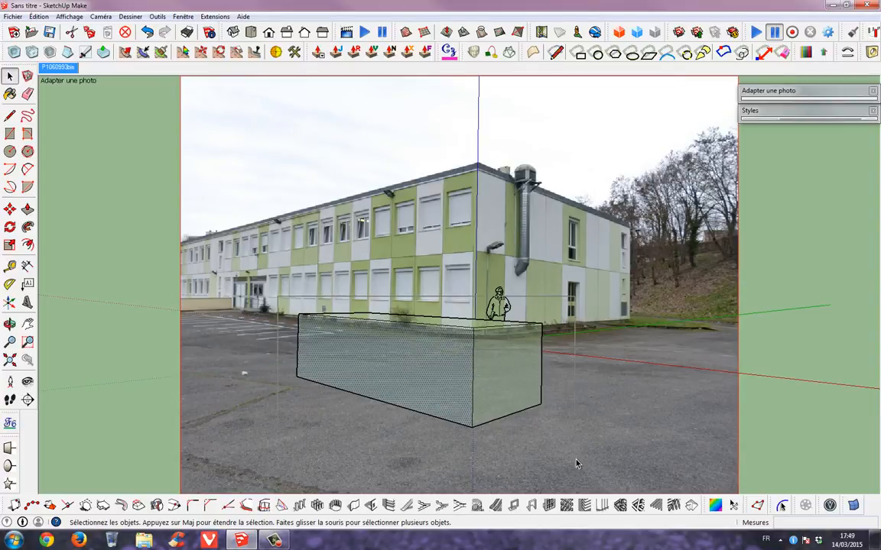
key(Delete)
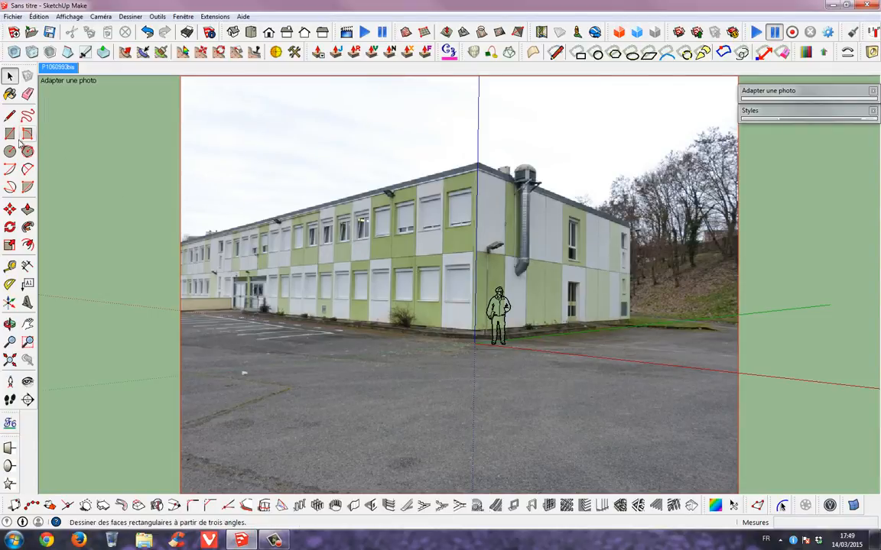
- Trace the building's short end wall over the photo with the Line tool, from the roof corner round to a closed face
click(9, 115)
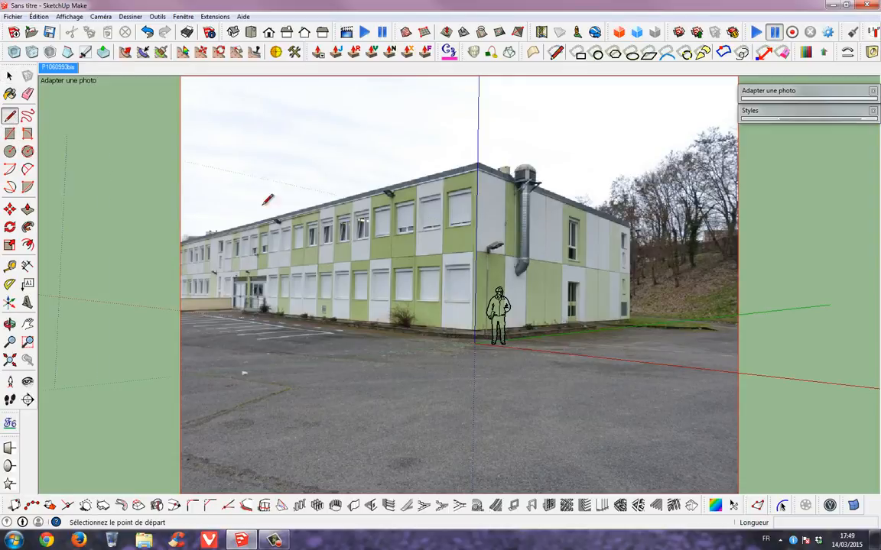
click(479, 163)
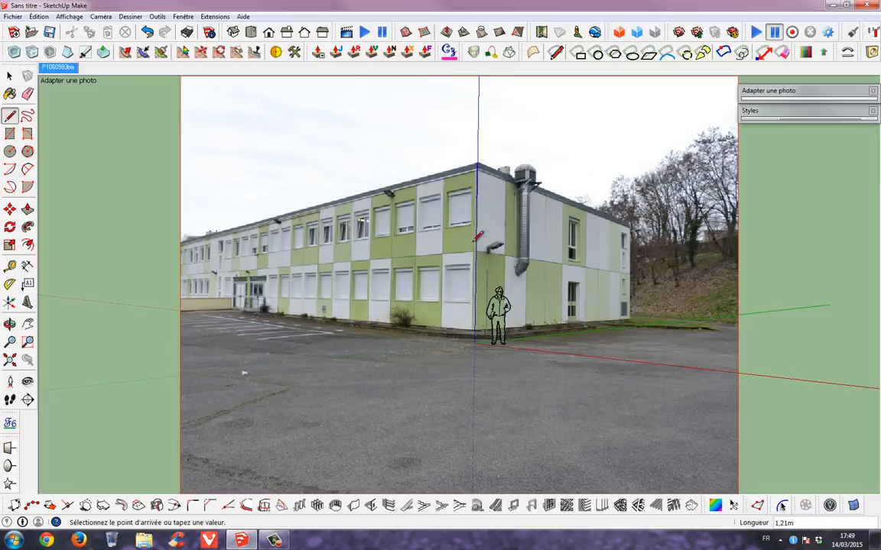
click(474, 336)
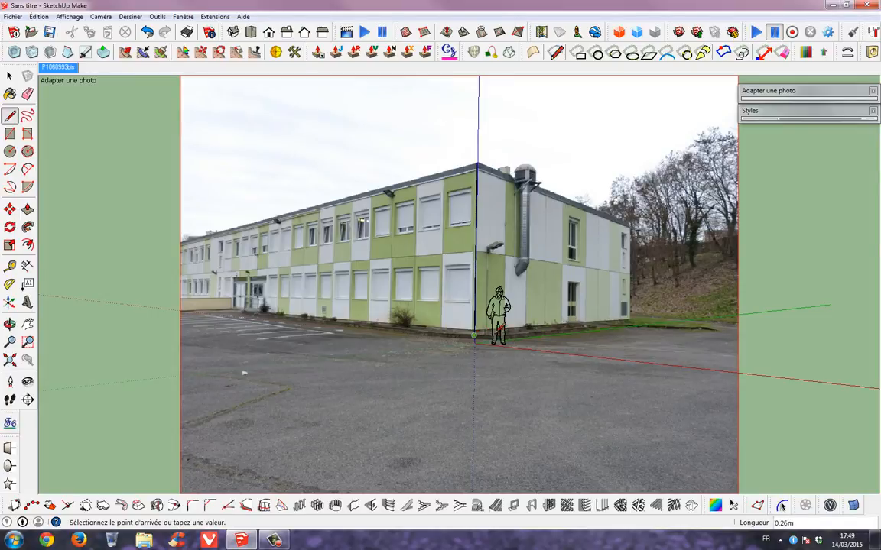
click(629, 321)
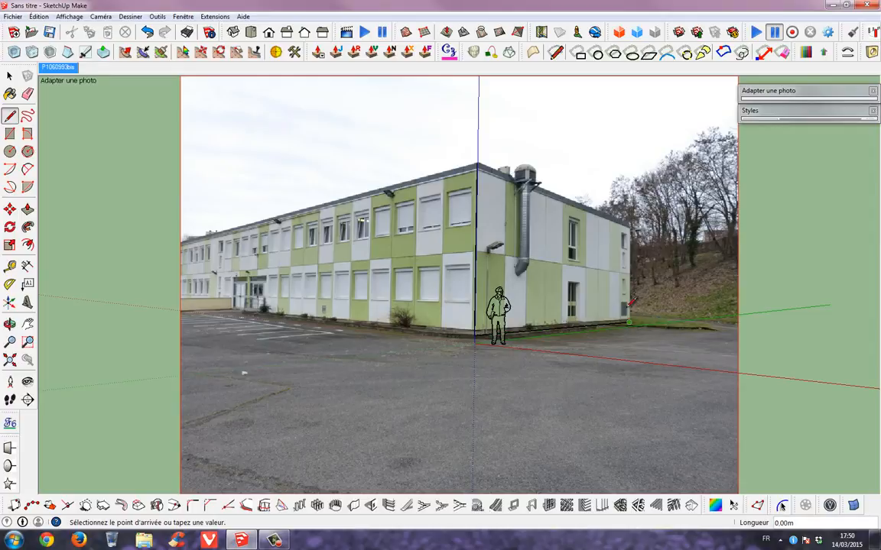
click(629, 224)
click(478, 163)
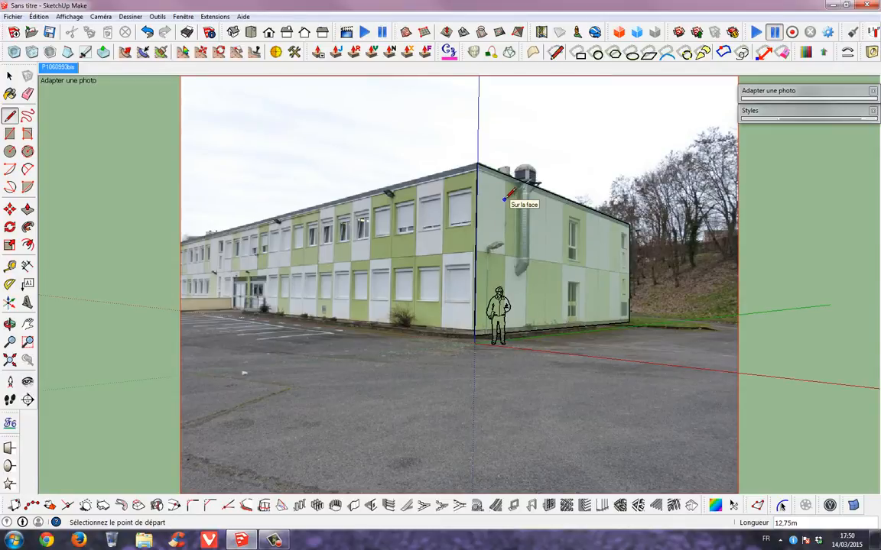
- Push/Pull the end-wall face back about 32.74 m along the long facade to form the building volume
click(27, 208)
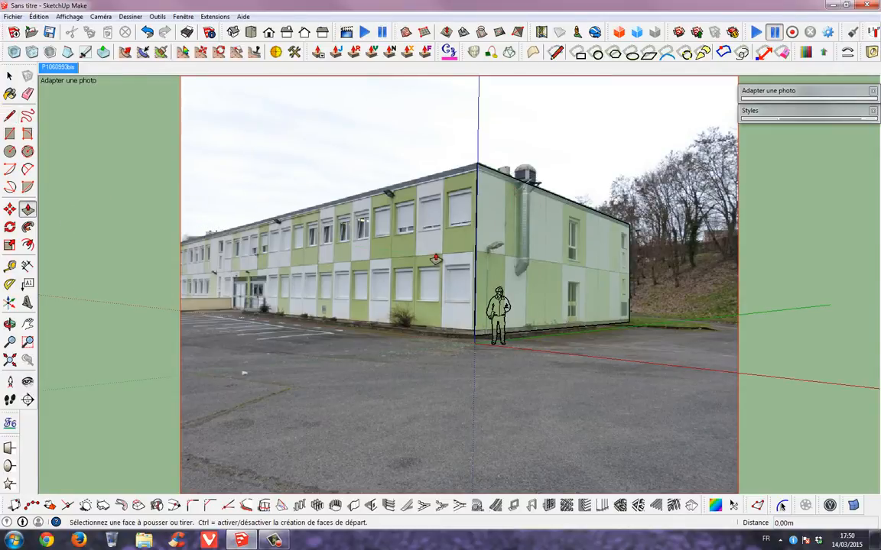
click(490, 269)
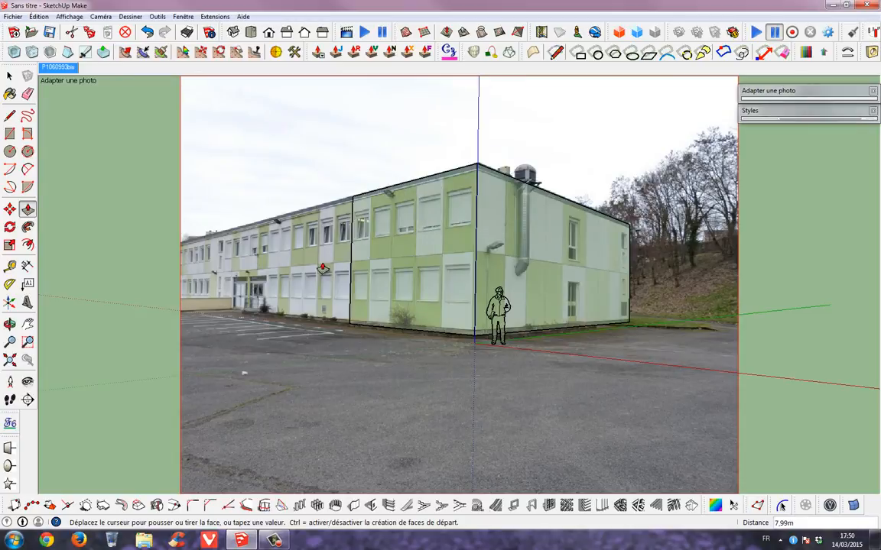
click(175, 272)
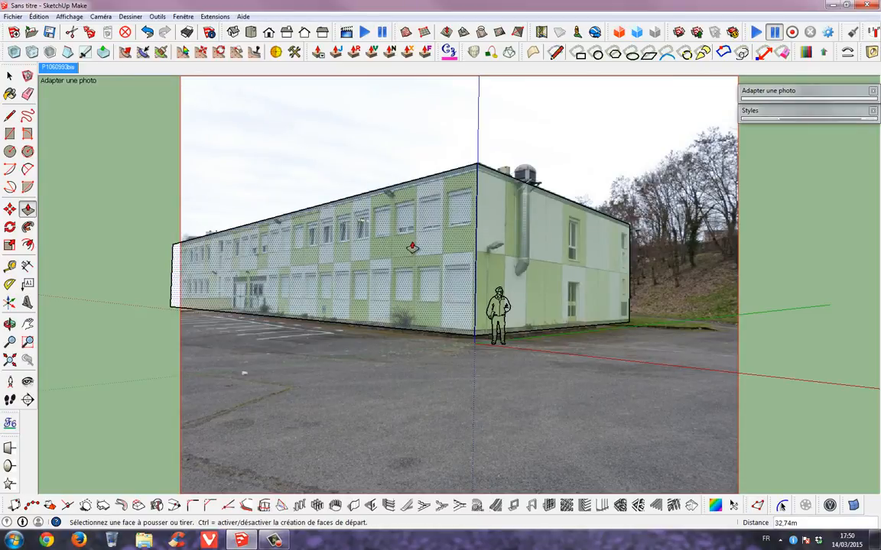
click(9, 77)
click(9, 76)
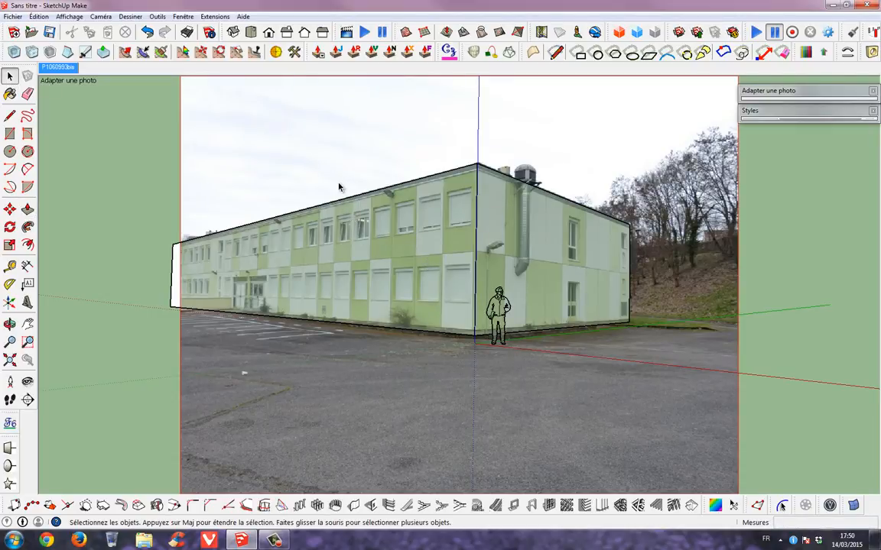
key(o)
drag(338, 183, 303, 296)
key(space)
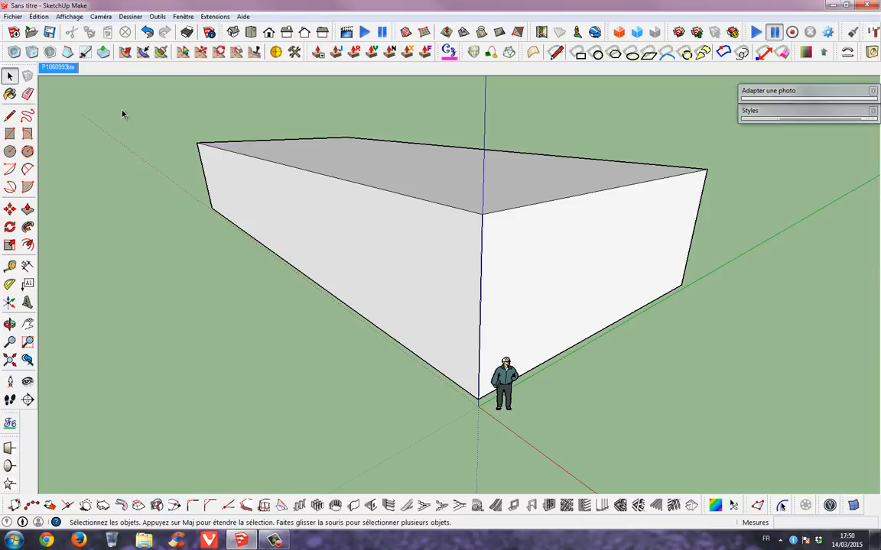
- In the matched photo scene, project the photo texture onto the short end wall, agreeing to trim partially visible faces
click(66, 69)
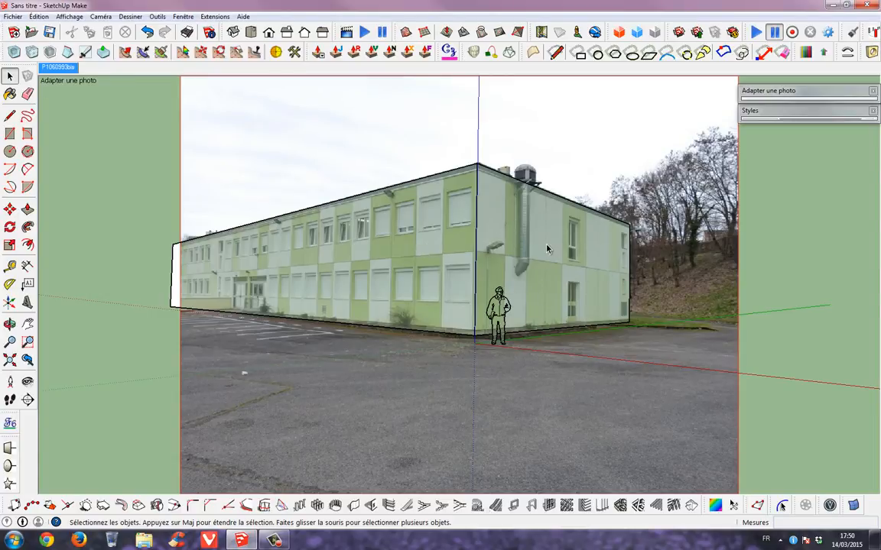
click(801, 91)
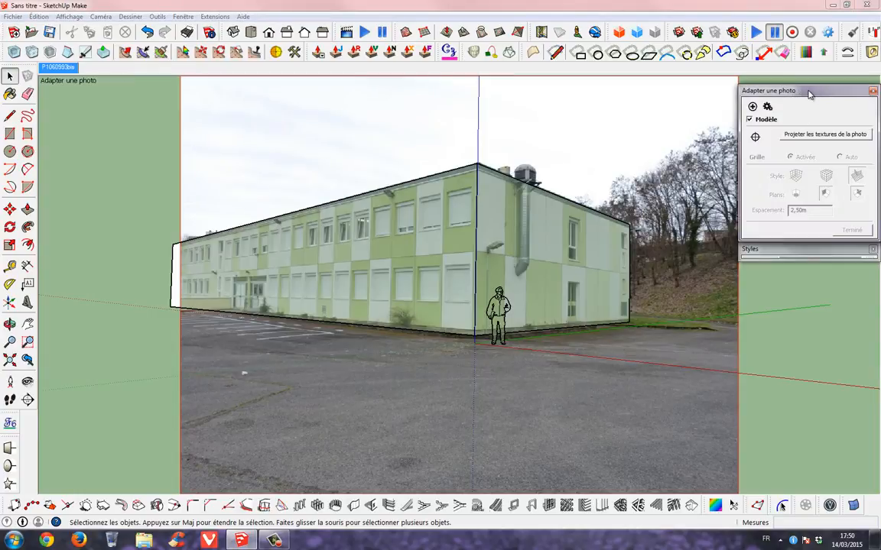
mouse_move(803, 92)
mouse_down()
mouse_move(774, 95)
mouse_move(792, 91)
mouse_up()
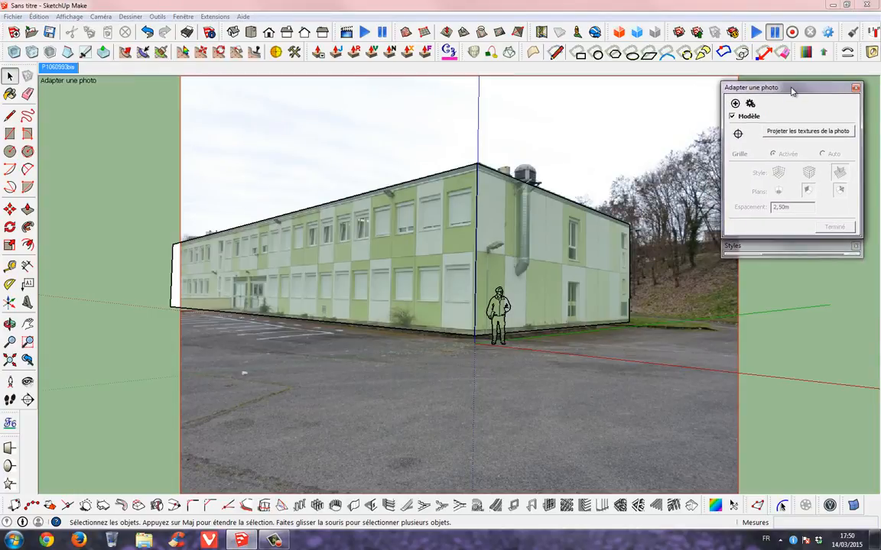
click(558, 265)
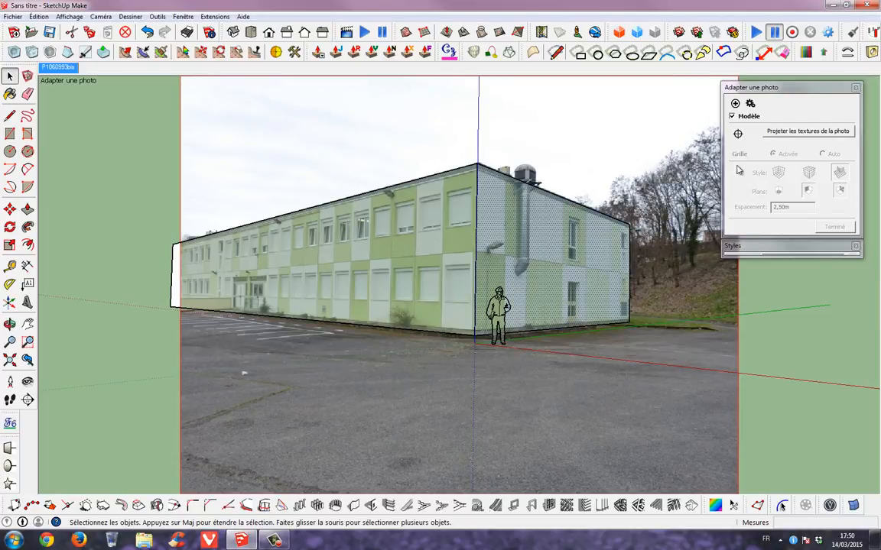
click(803, 133)
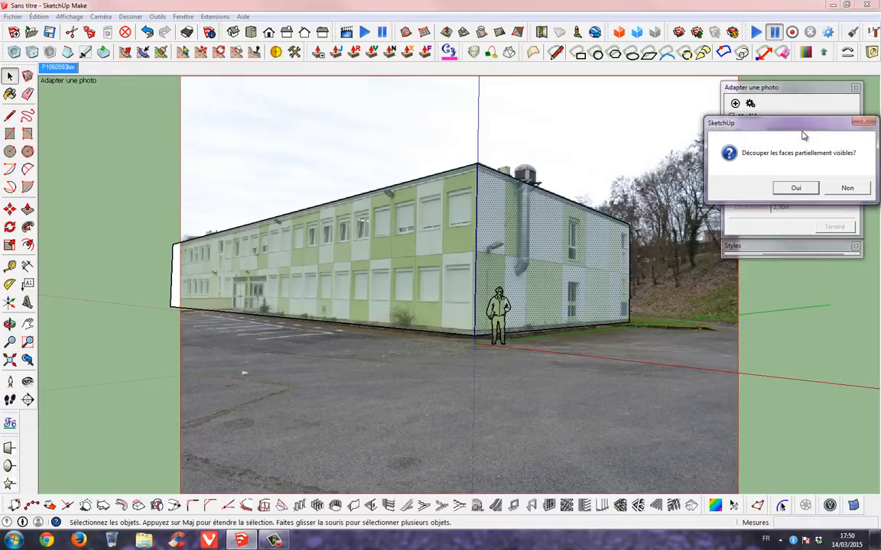
click(795, 189)
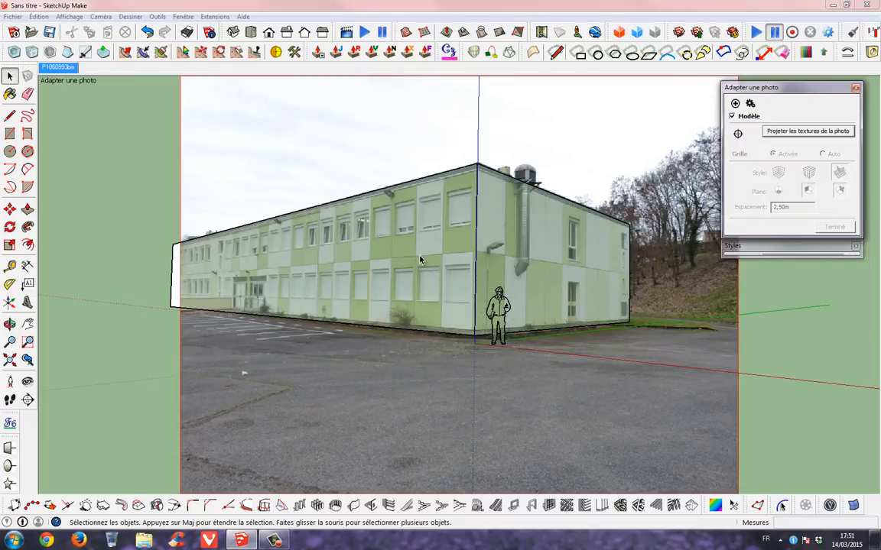
- Project the photo texture onto the long facade, agreeing to trim partially visible faces
click(403, 249)
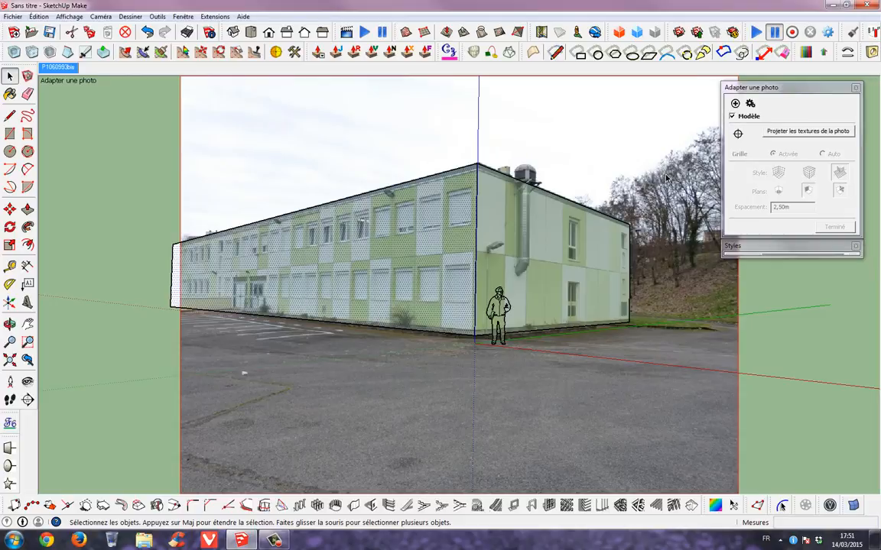
click(788, 132)
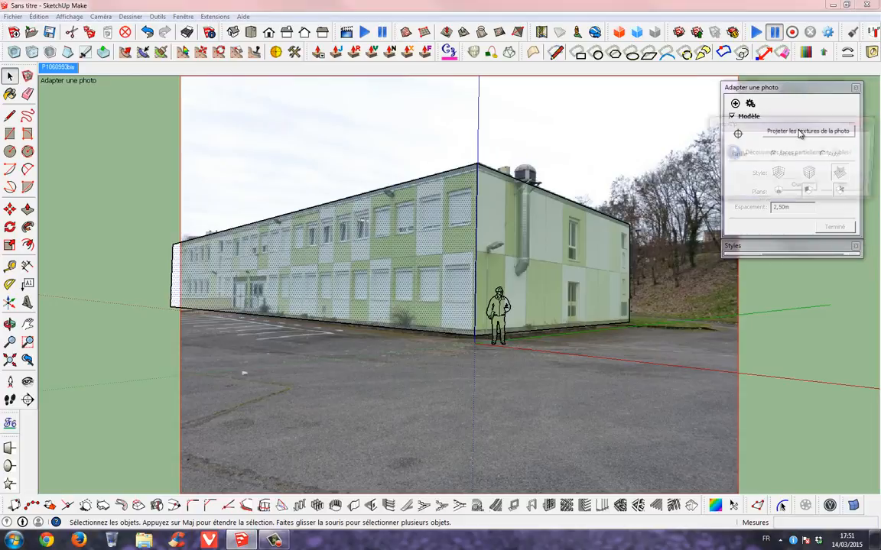
click(792, 188)
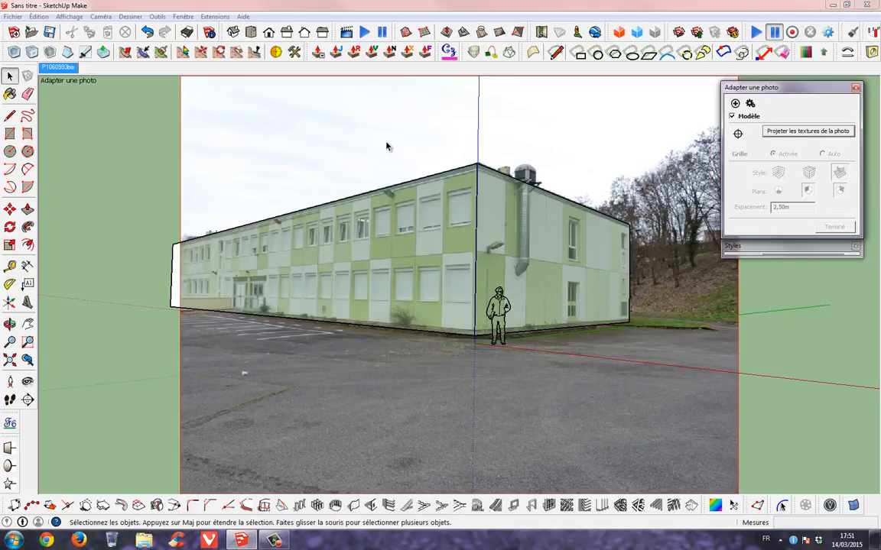
middle_drag(387, 146, 392, 256)
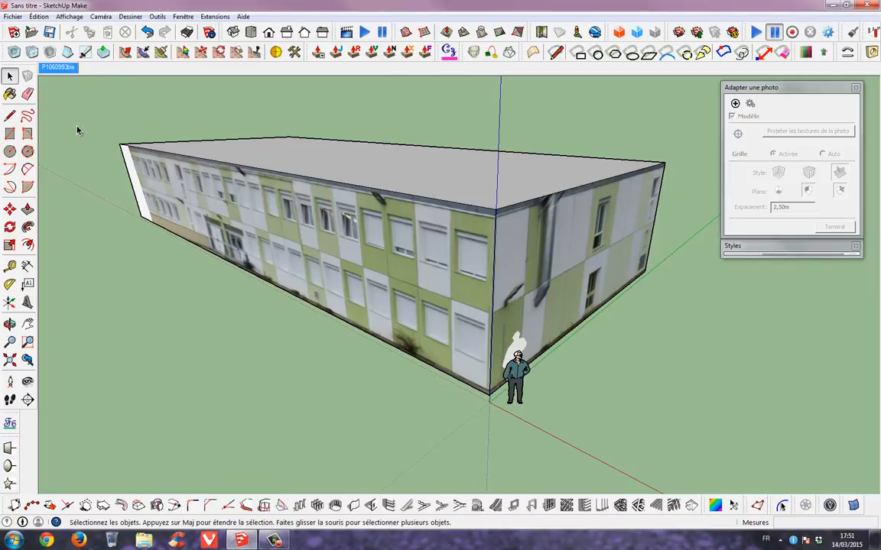
- Return to the matched photo scene and draw a rectangle about 2.51 m by 1.76 m on the upper part of the end wall
click(48, 69)
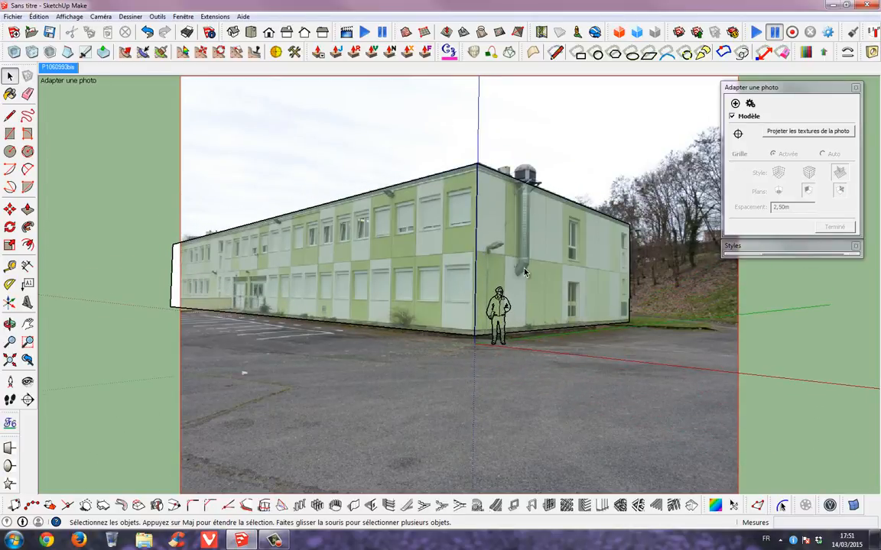
click(10, 133)
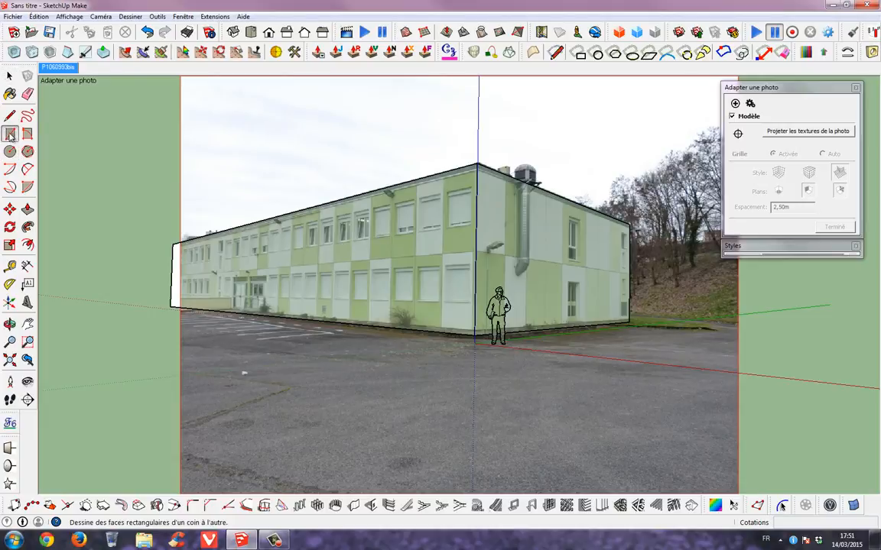
click(502, 202)
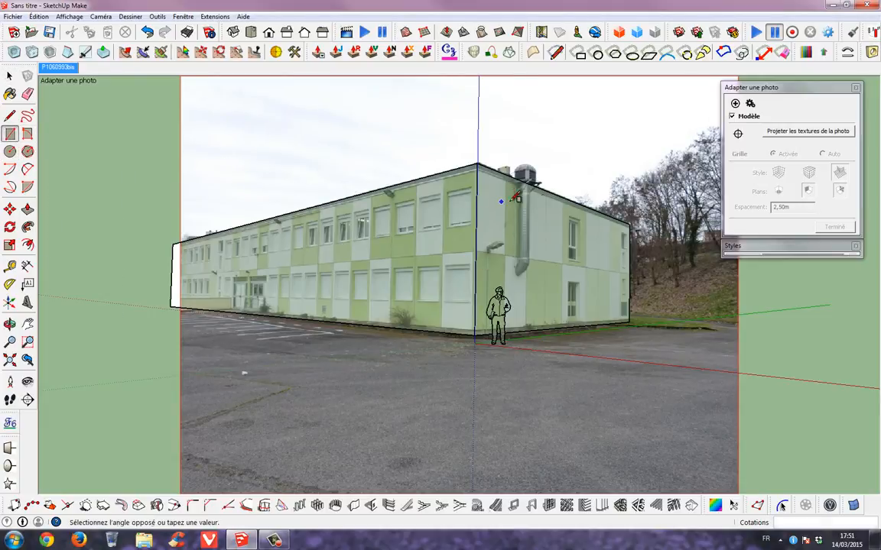
click(542, 260)
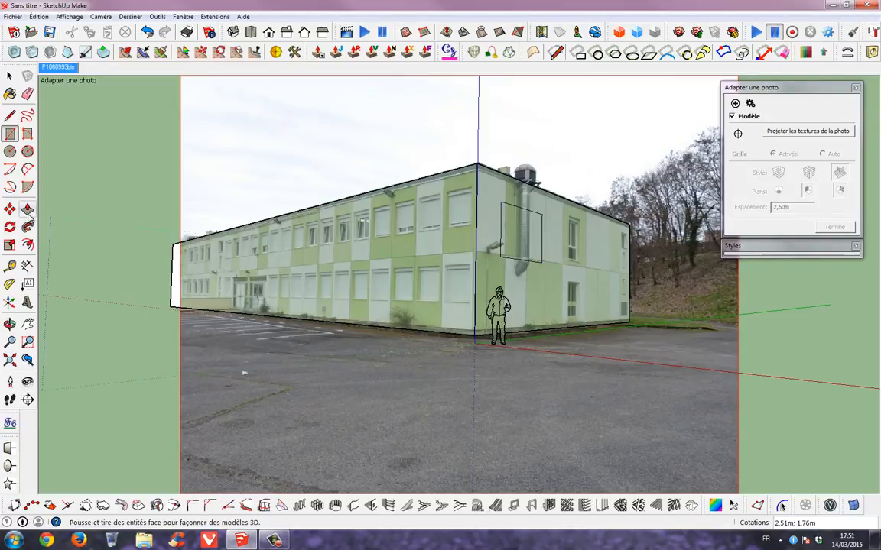
- Pull the end-wall rectangle out about 1.94 m into a box and extend its underside downward about 0.97 m
click(27, 209)
click(531, 235)
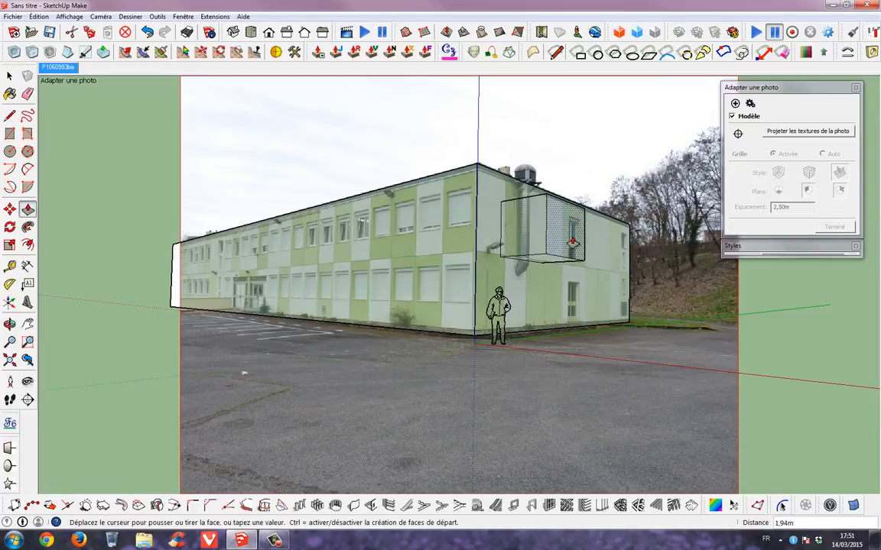
click(570, 242)
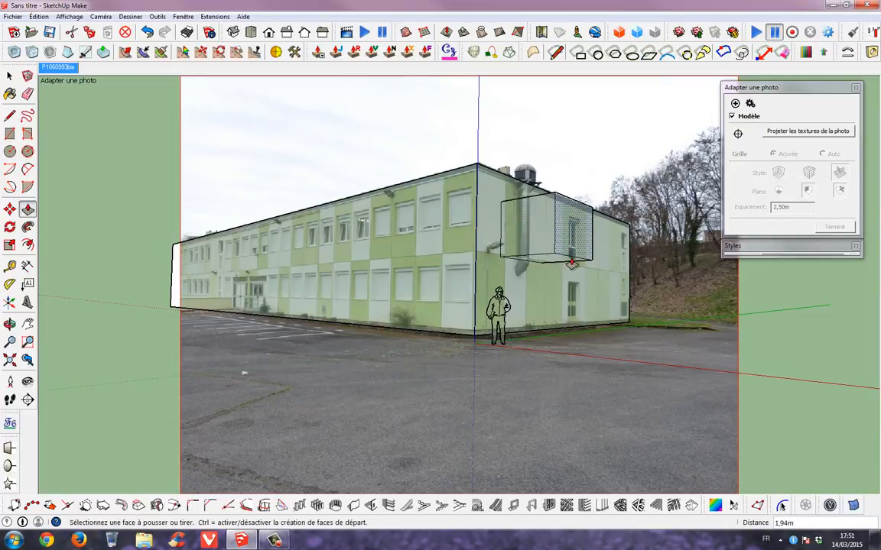
click(548, 262)
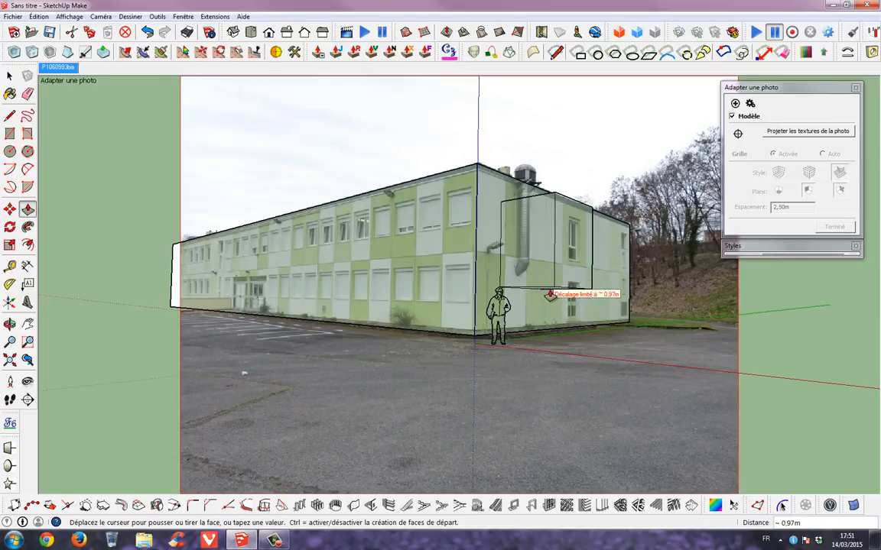
- Draw a rectangle about 3.54 m by 1.96 m on the long facade under the roof edge and pull it outward about 2.6 m
click(9, 134)
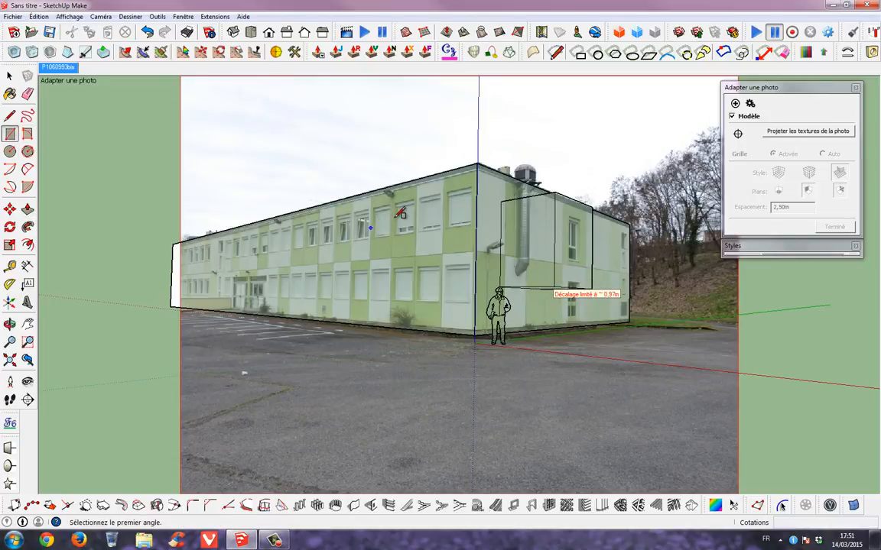
click(375, 191)
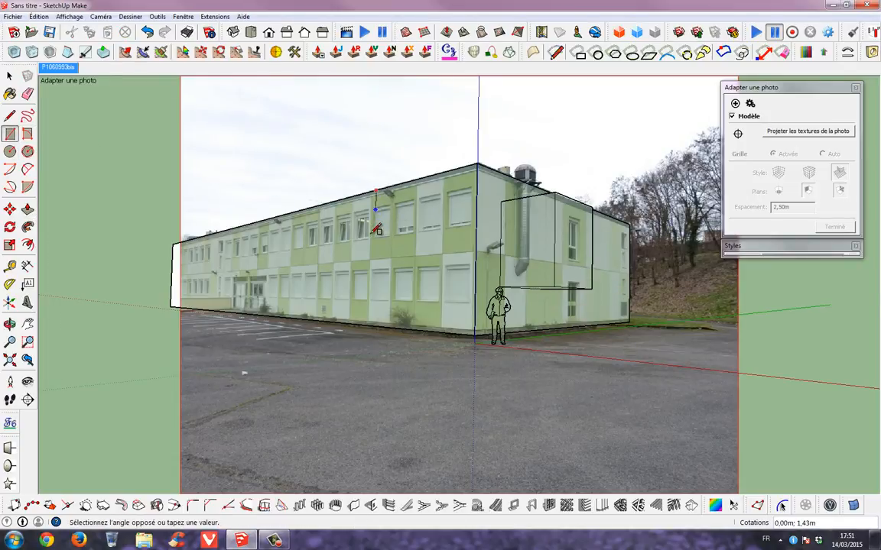
click(443, 231)
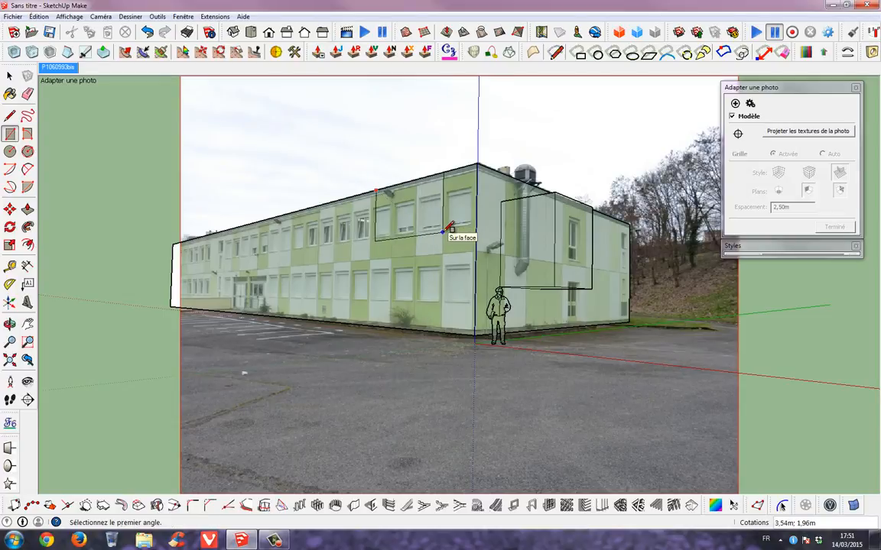
click(27, 209)
click(408, 217)
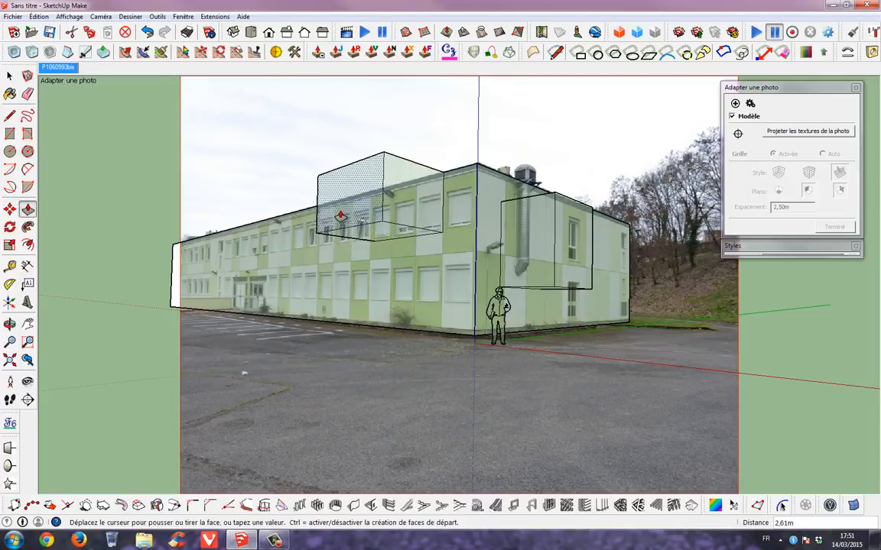
click(423, 207)
- Draw a line about 3.59 m long along the facade edge to separate the long-facade box's top from the roof
key(o)
drag(469, 202, 403, 367)
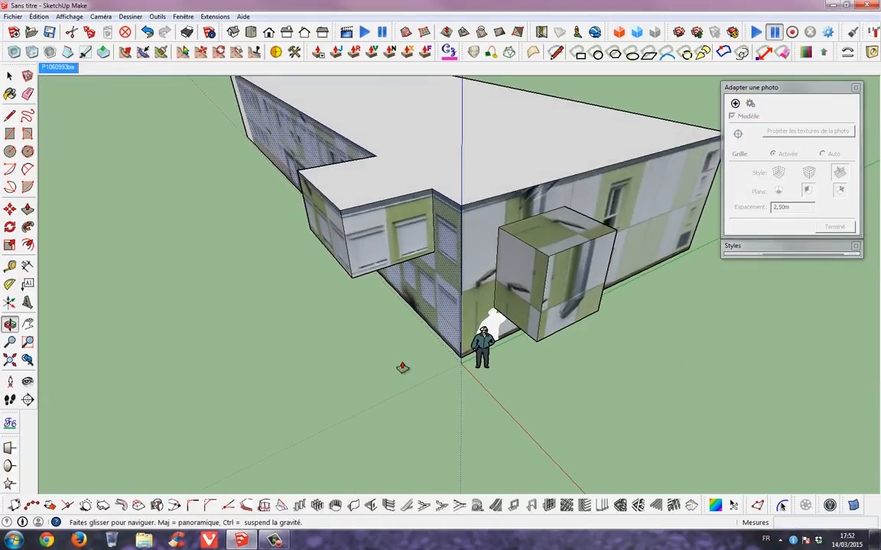
click(10, 114)
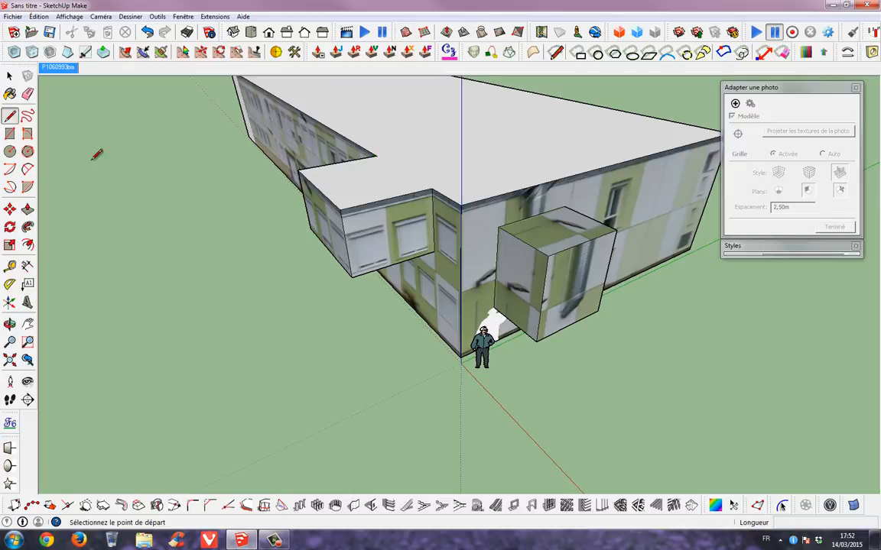
click(375, 155)
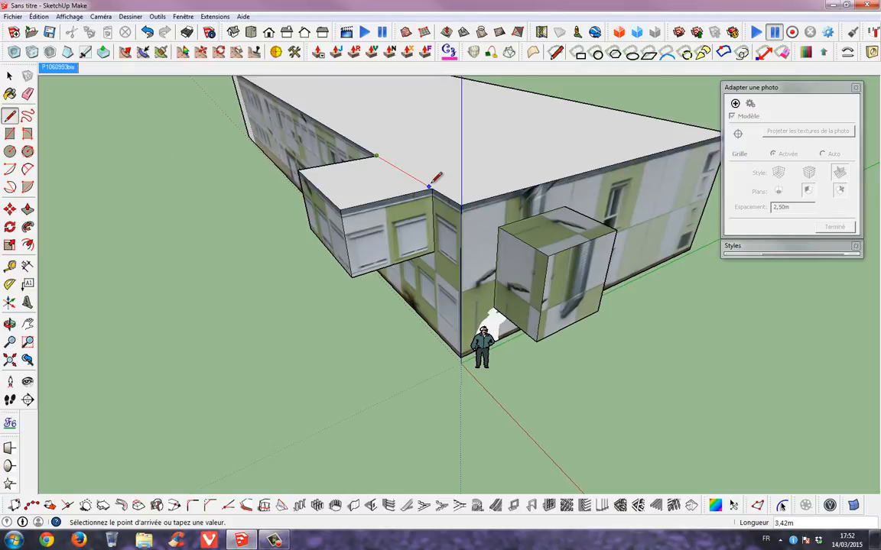
click(432, 189)
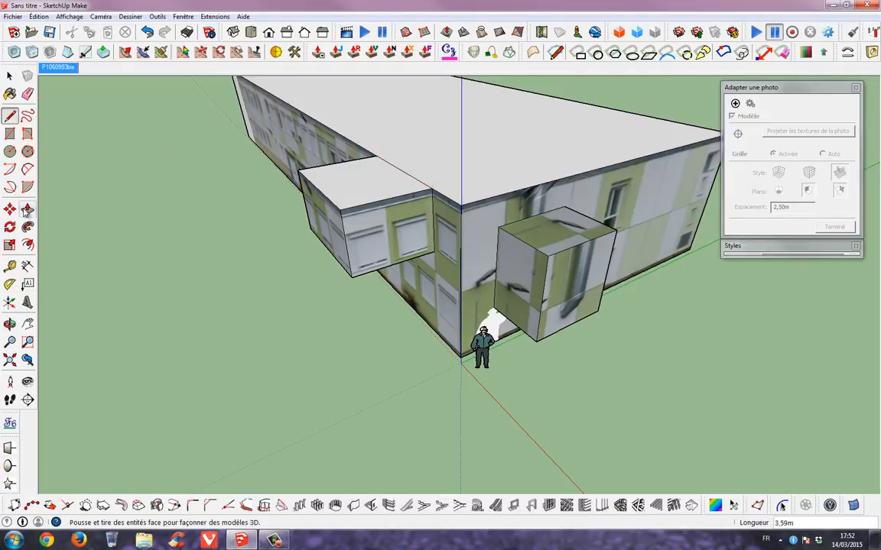
- Raise the top of the long-facade box about 1.38 m and extend its raised part back over the roof about 2.05 m
click(28, 209)
click(325, 183)
click(361, 145)
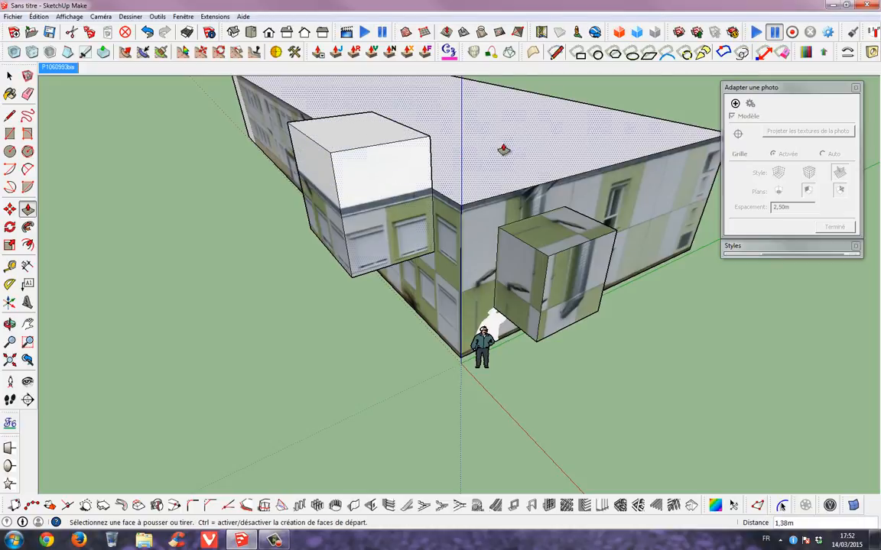
middle_drag(502, 147, 413, 172)
click(439, 153)
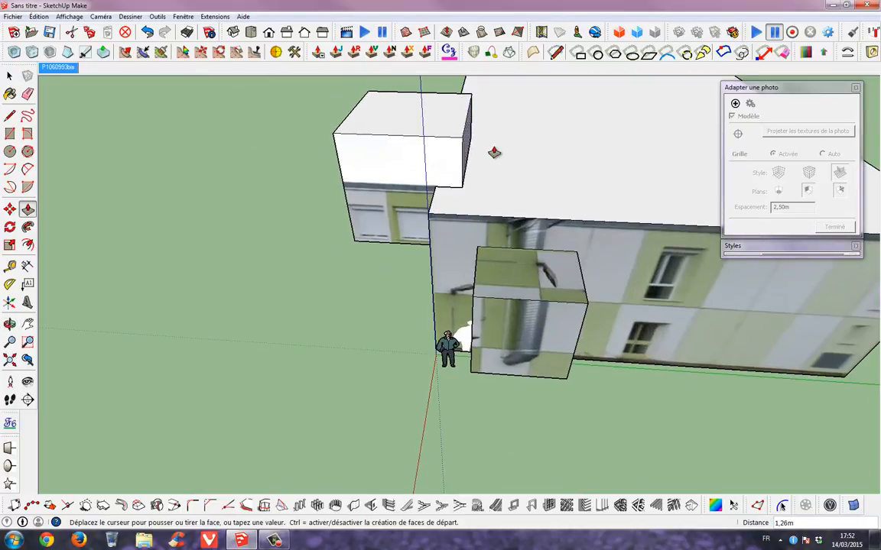
click(511, 151)
- Draw a rectangle about 3.75 m by 2.17 m above the entrance on the long facade and pull it outward about 2.26 m
middle_drag(291, 227, 543, 137)
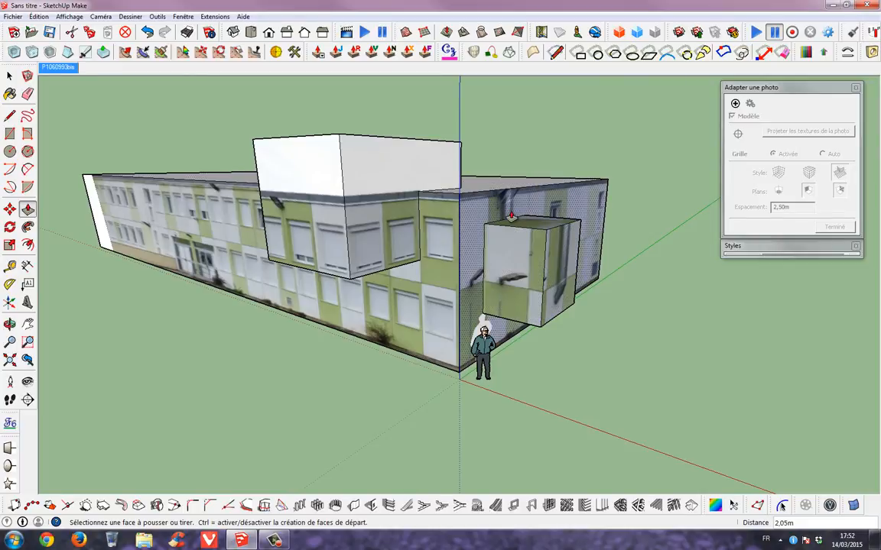
click(10, 134)
click(185, 206)
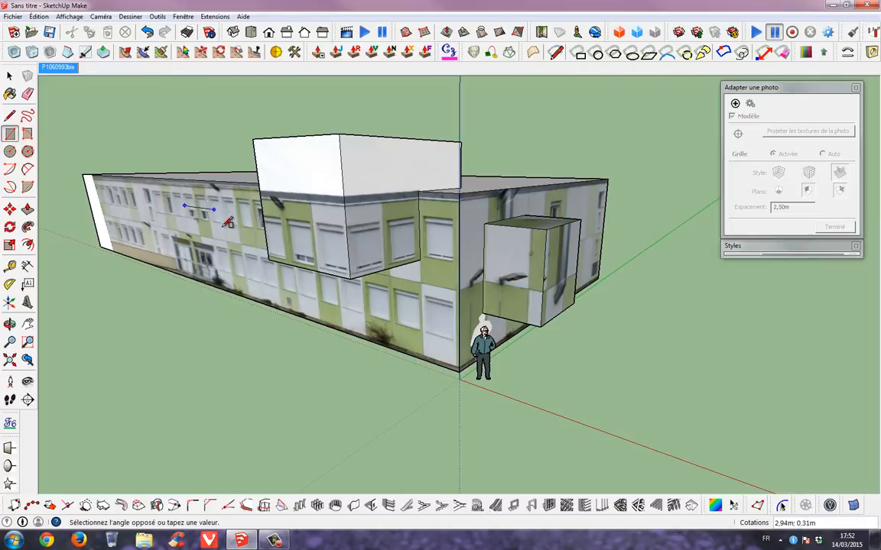
click(229, 249)
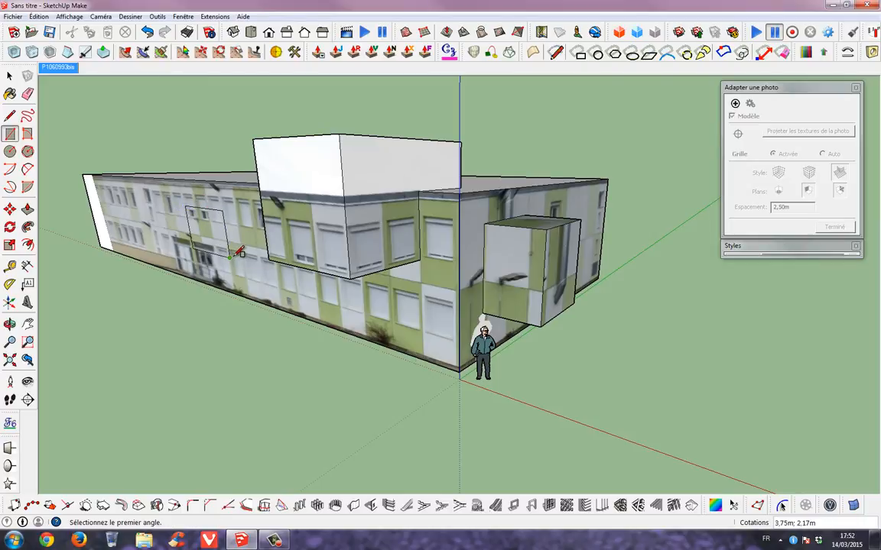
click(26, 210)
click(200, 229)
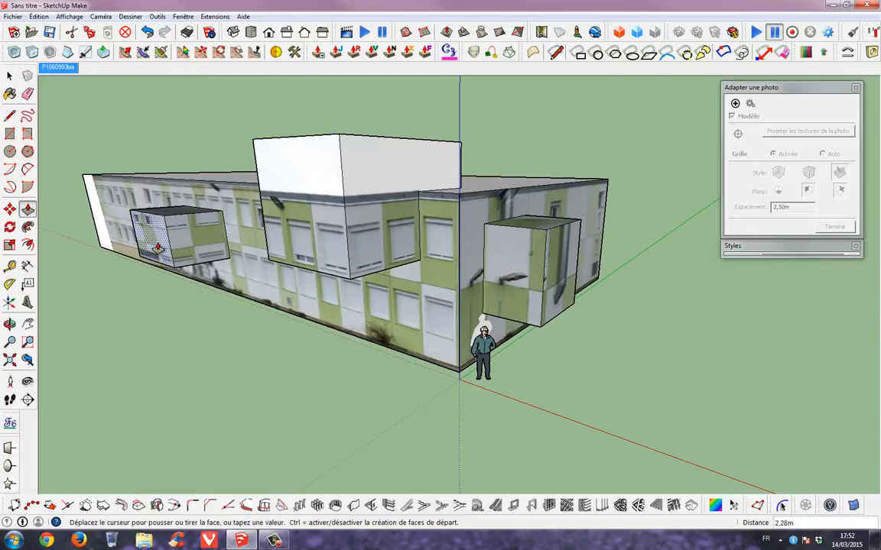
click(155, 246)
- Return to the matched photo scene and choose the red Couleur_A01 material from the Couleurs collection
click(66, 69)
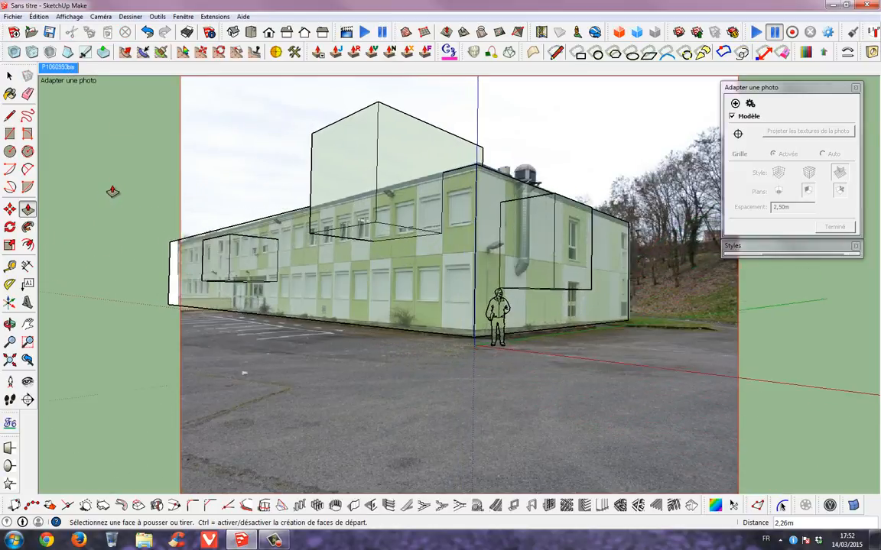
click(10, 93)
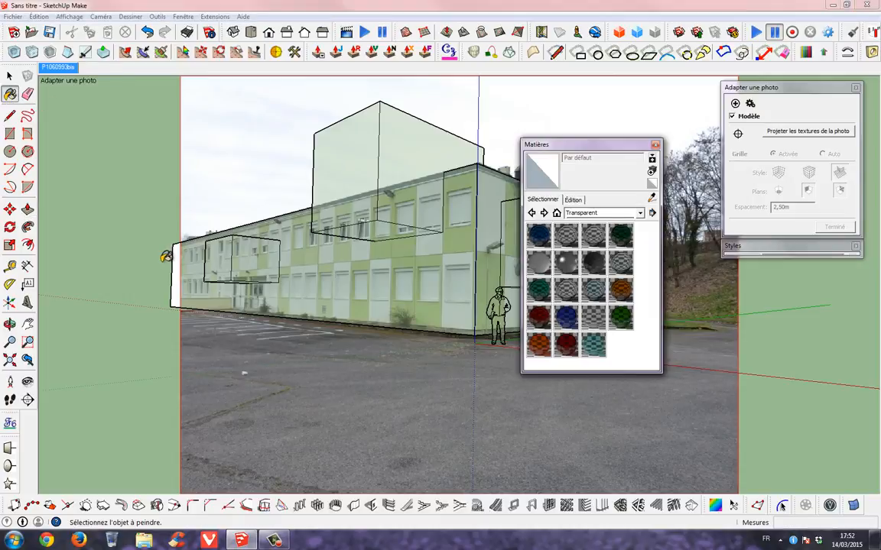
click(575, 201)
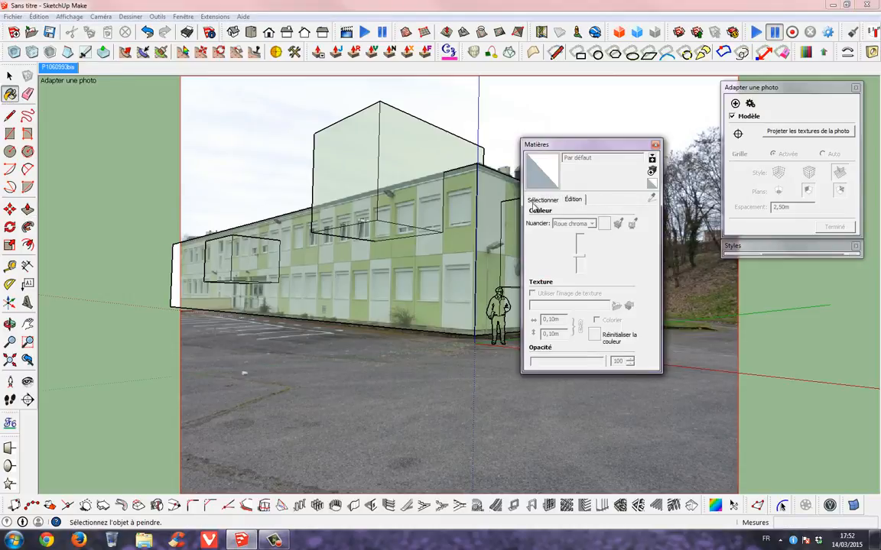
drag(575, 146, 729, 214)
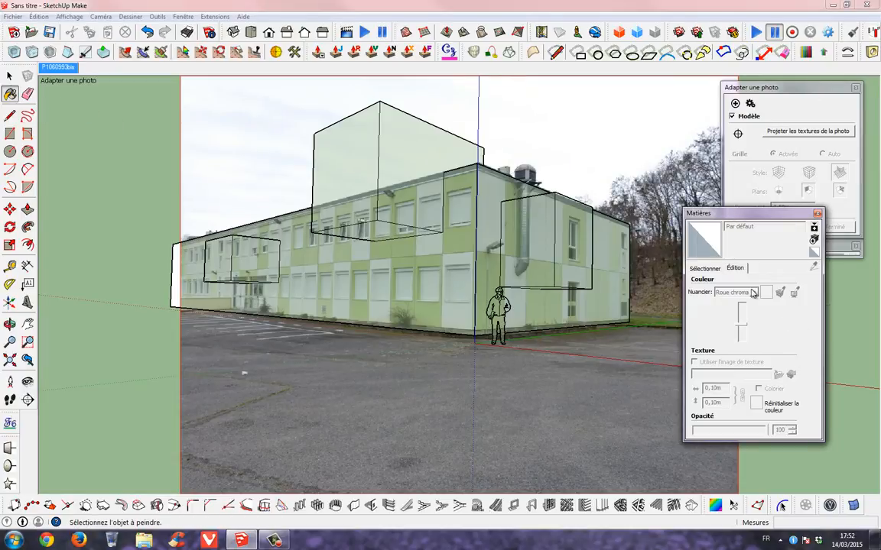
click(704, 270)
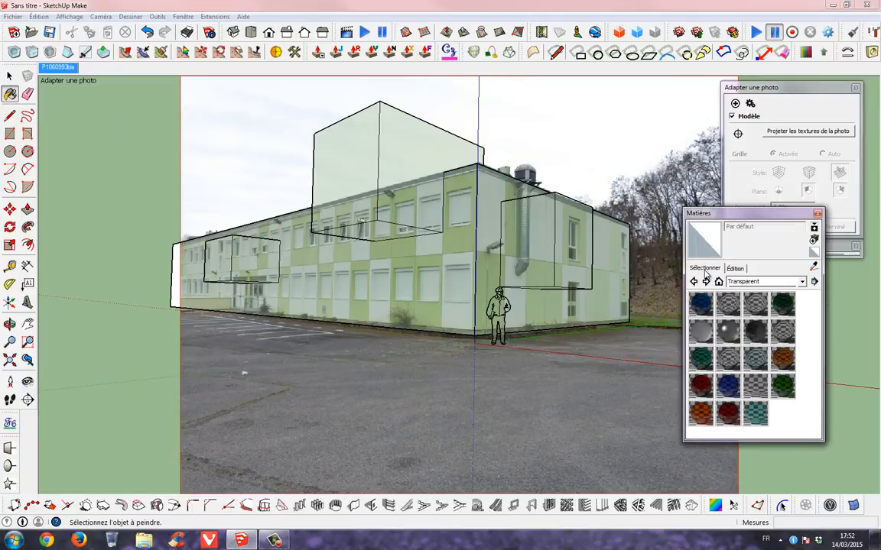
click(802, 282)
click(789, 310)
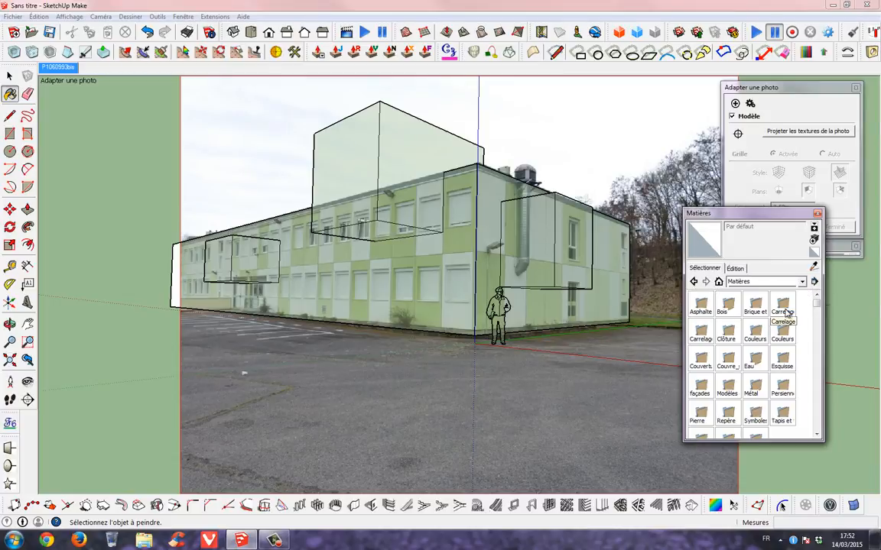
double_click(753, 334)
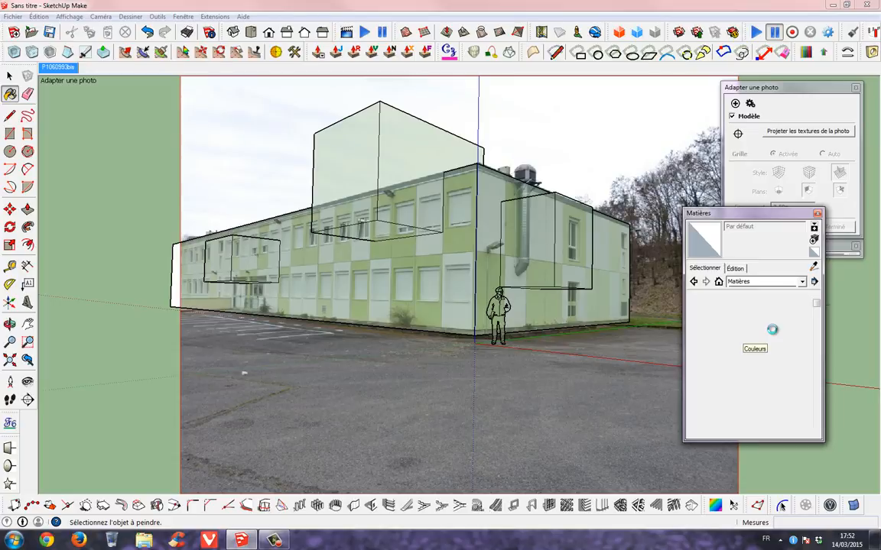
click(755, 357)
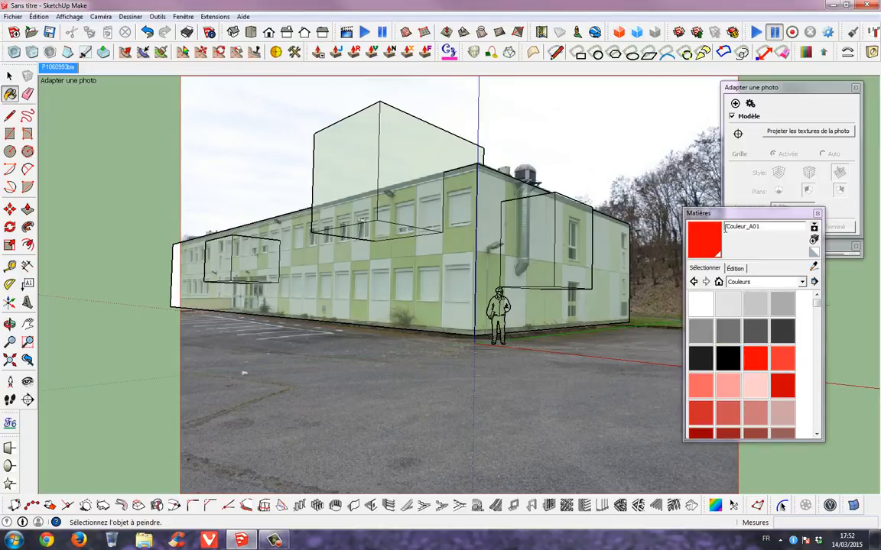
- Paint the side face of the end-wall box with Couleur_A01
scroll(543, 238, up, 2)
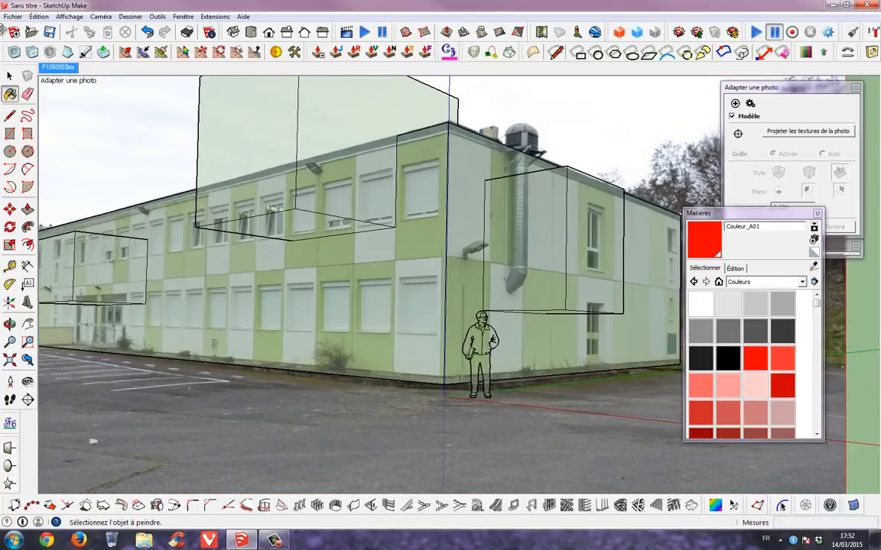
click(10, 76)
click(527, 244)
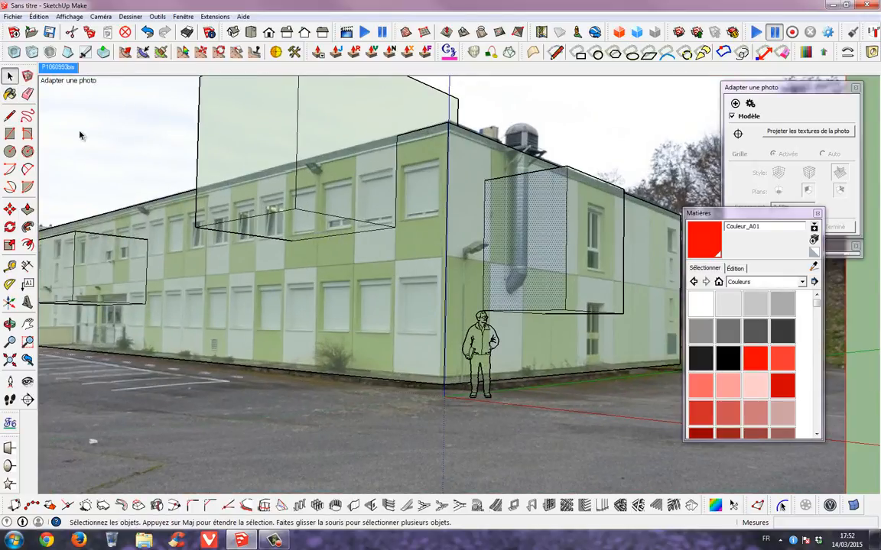
click(10, 93)
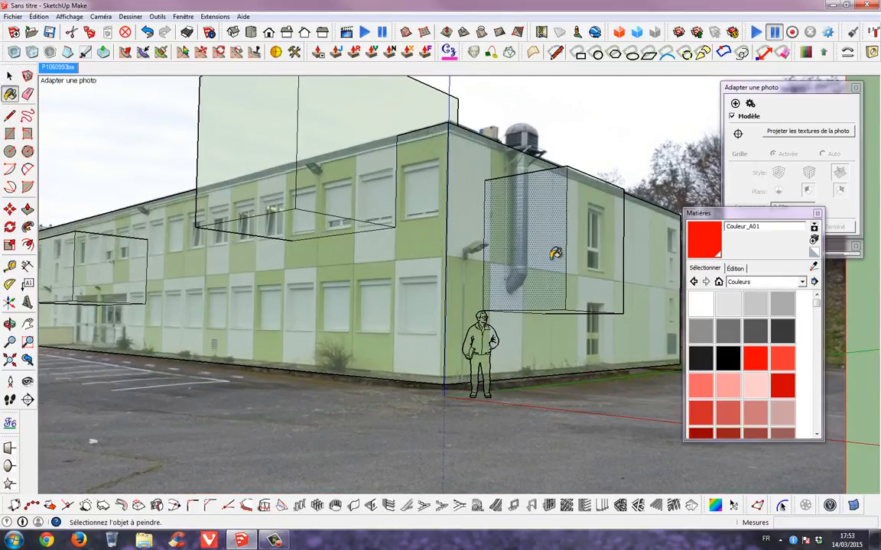
scroll(552, 252, up, 2)
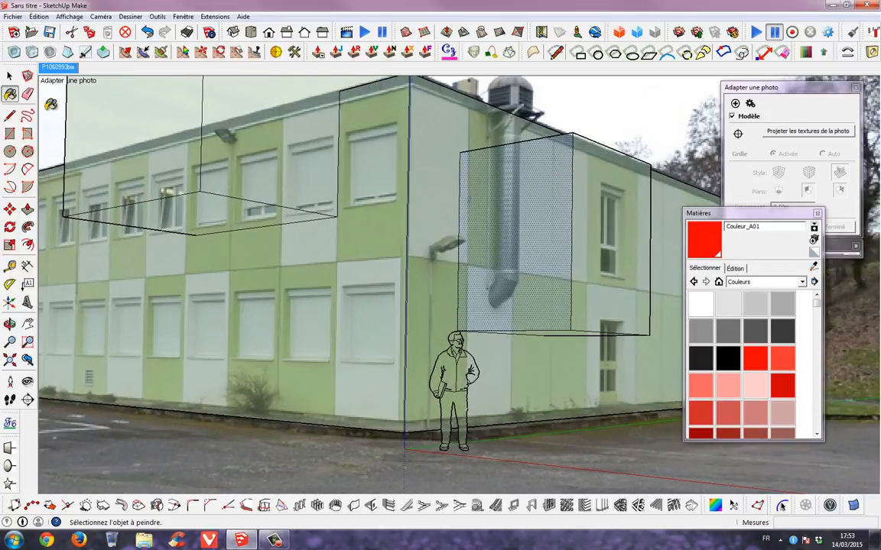
key(space)
click(365, 362)
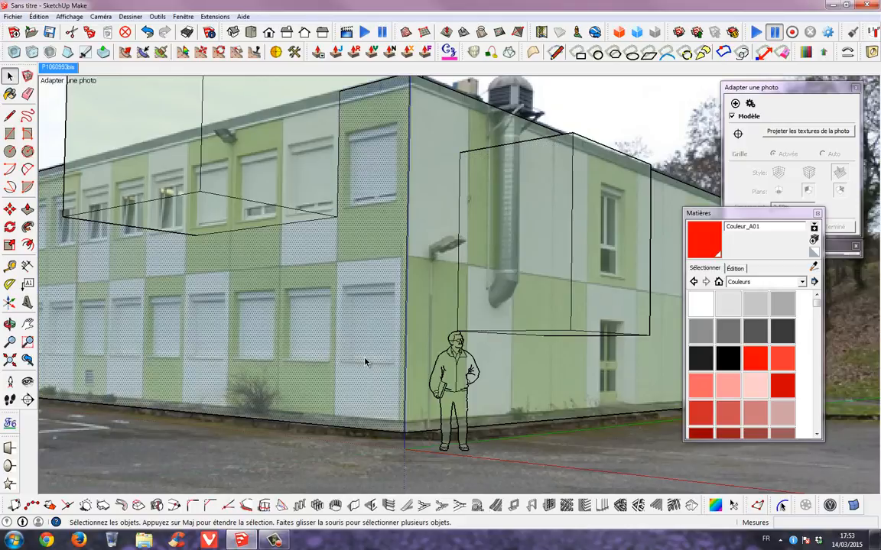
click(10, 93)
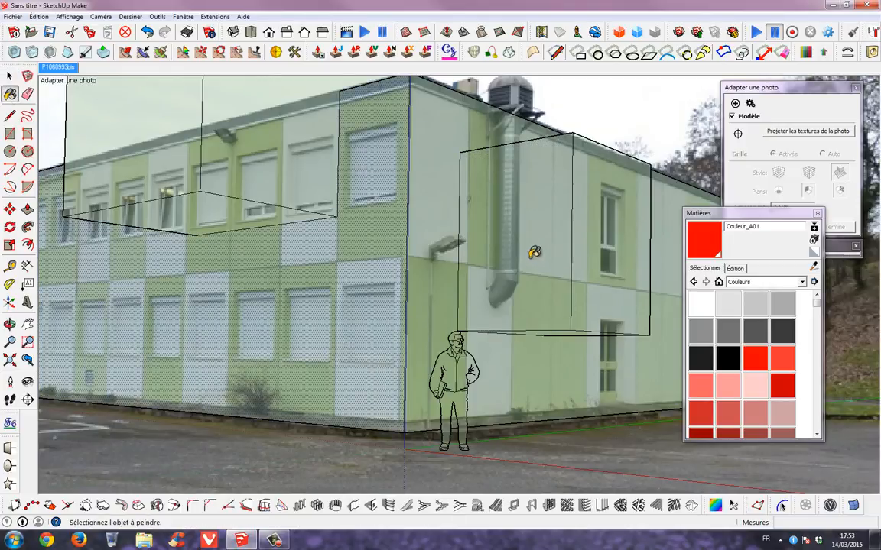
scroll(532, 250, down, 2)
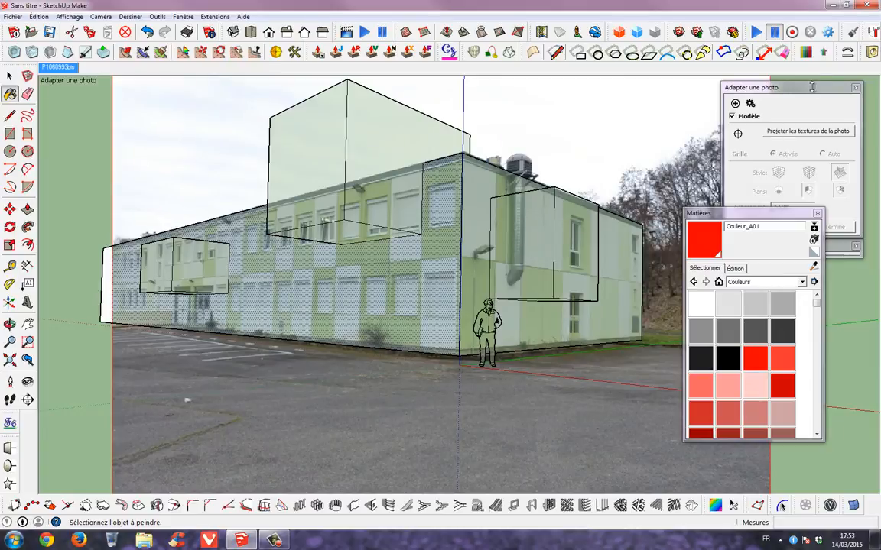
- Turn off the foreground photo in the style's photo match settings
click(799, 95)
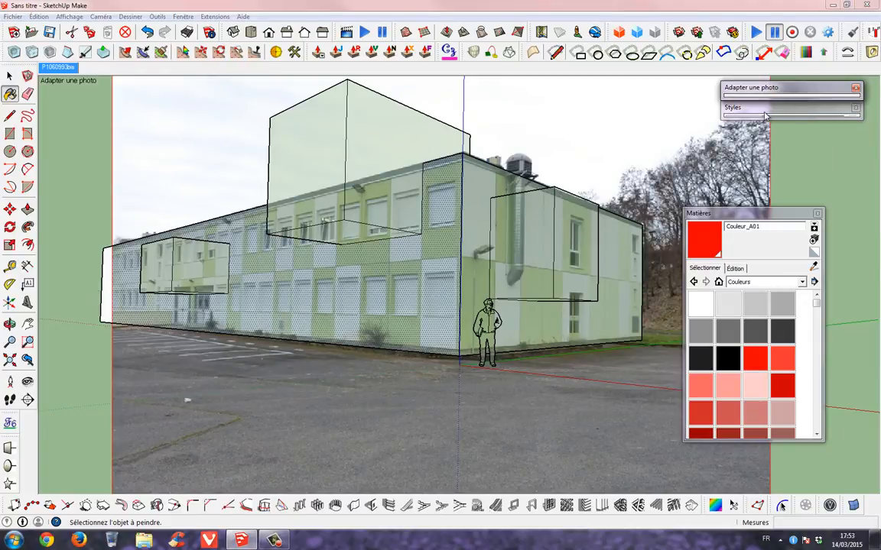
click(765, 113)
click(731, 298)
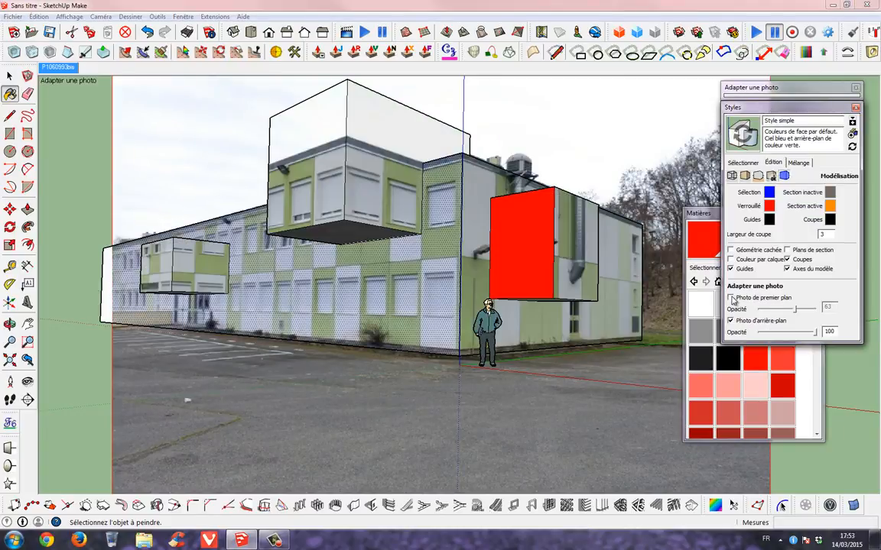
- Paint the front of the end-wall box, the large box's walls and underside, and the small box's outer walls with Couleur_A01
click(574, 242)
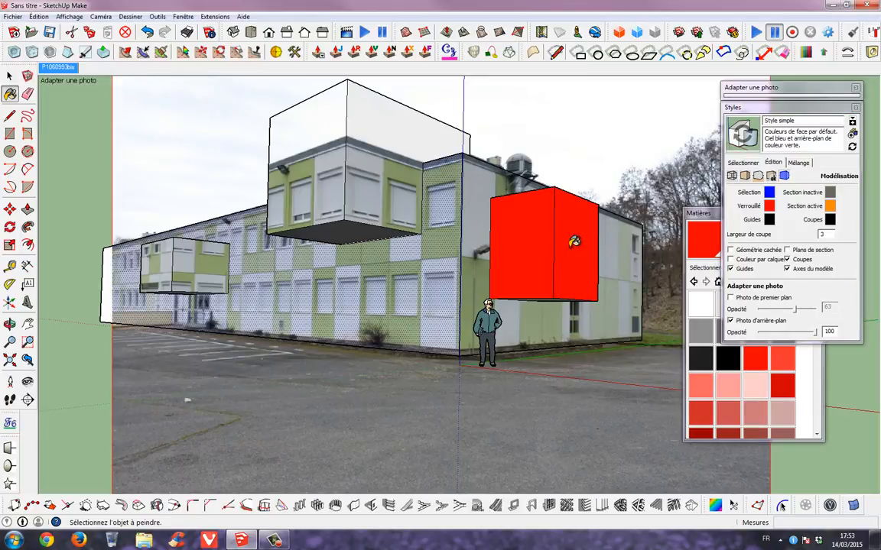
click(351, 147)
click(307, 164)
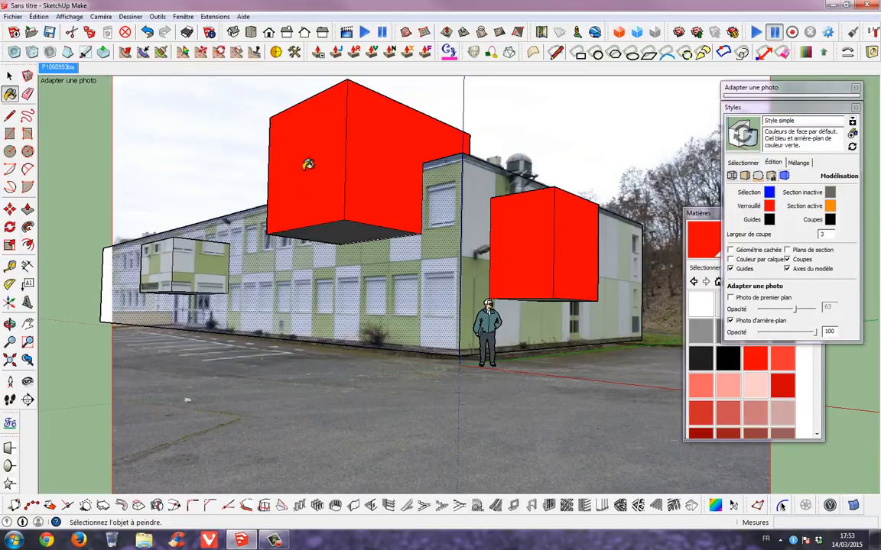
click(347, 227)
click(191, 265)
click(165, 264)
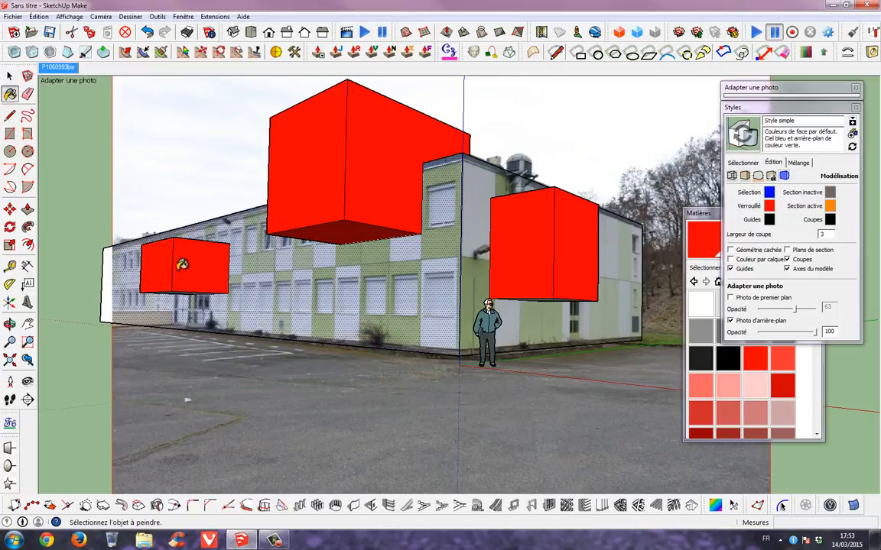
right_click(182, 266)
click(188, 248)
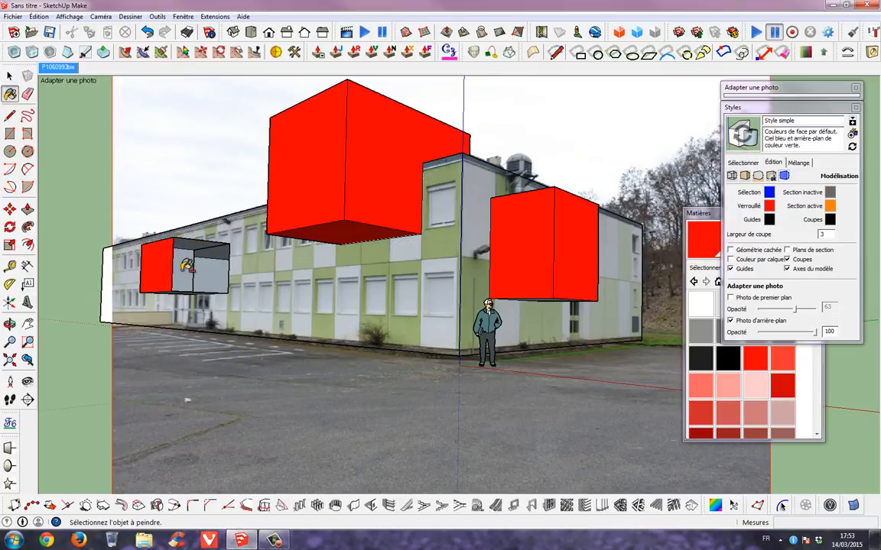
click(186, 266)
- Paint the underside of the small entrance box and the top faces of all three boxes with Couleur_A01
middle_drag(187, 265, 214, 254)
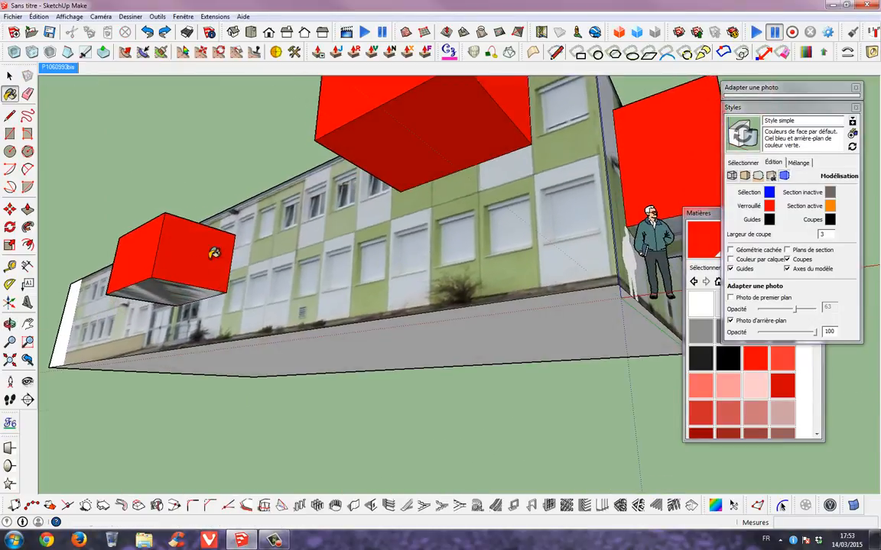
click(168, 289)
middle_drag(432, 180, 397, 273)
scroll(414, 228, down, 5)
mouse_move(545, 290)
middle_down()
mouse_move(539, 205)
mouse_move(522, 237)
mouse_move(523, 350)
mouse_move(512, 328)
middle_up()
click(527, 208)
click(406, 149)
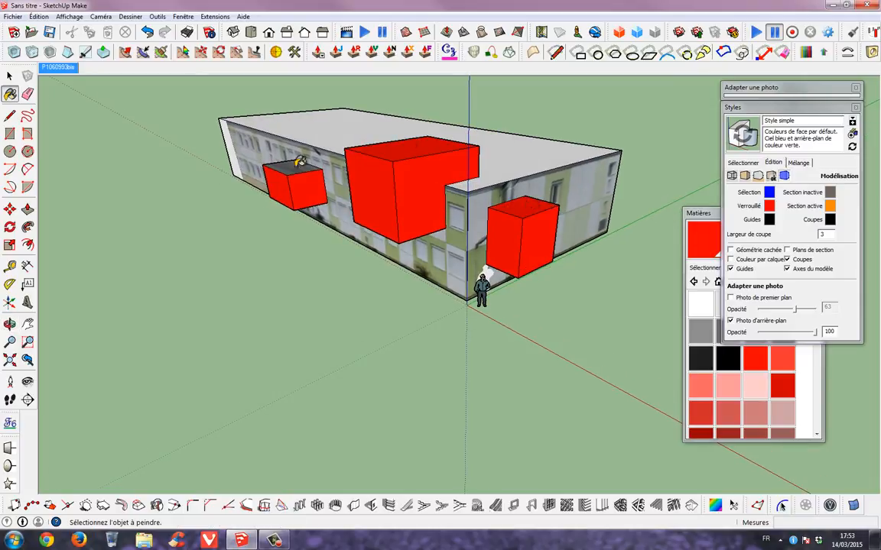
click(290, 165)
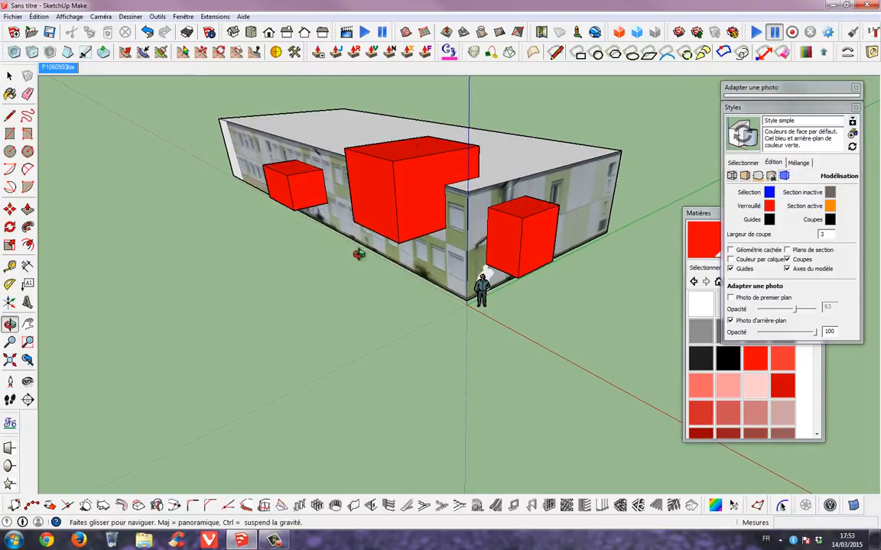
- Return to the matched photo scene, collapse the style settings and dock the materials window beneath them
middle_drag(325, 246, 147, 134)
click(67, 67)
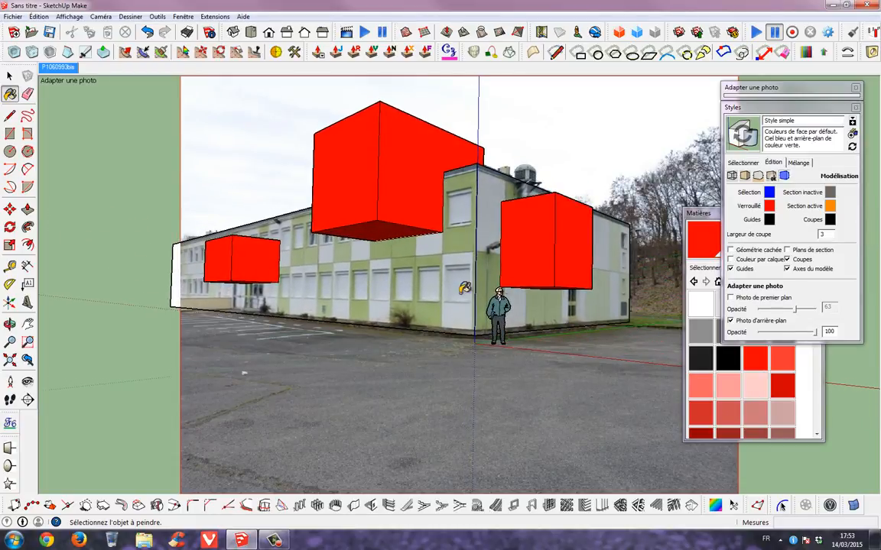
click(818, 107)
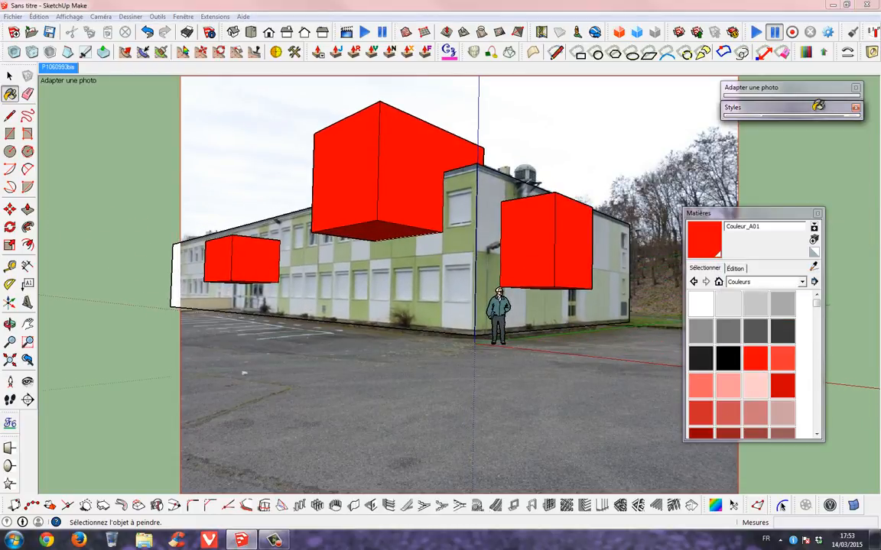
drag(702, 216, 734, 135)
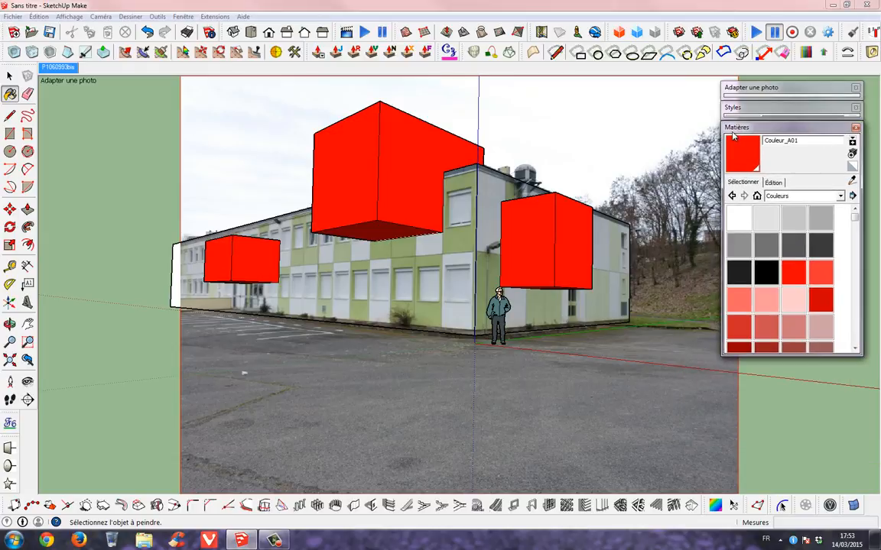